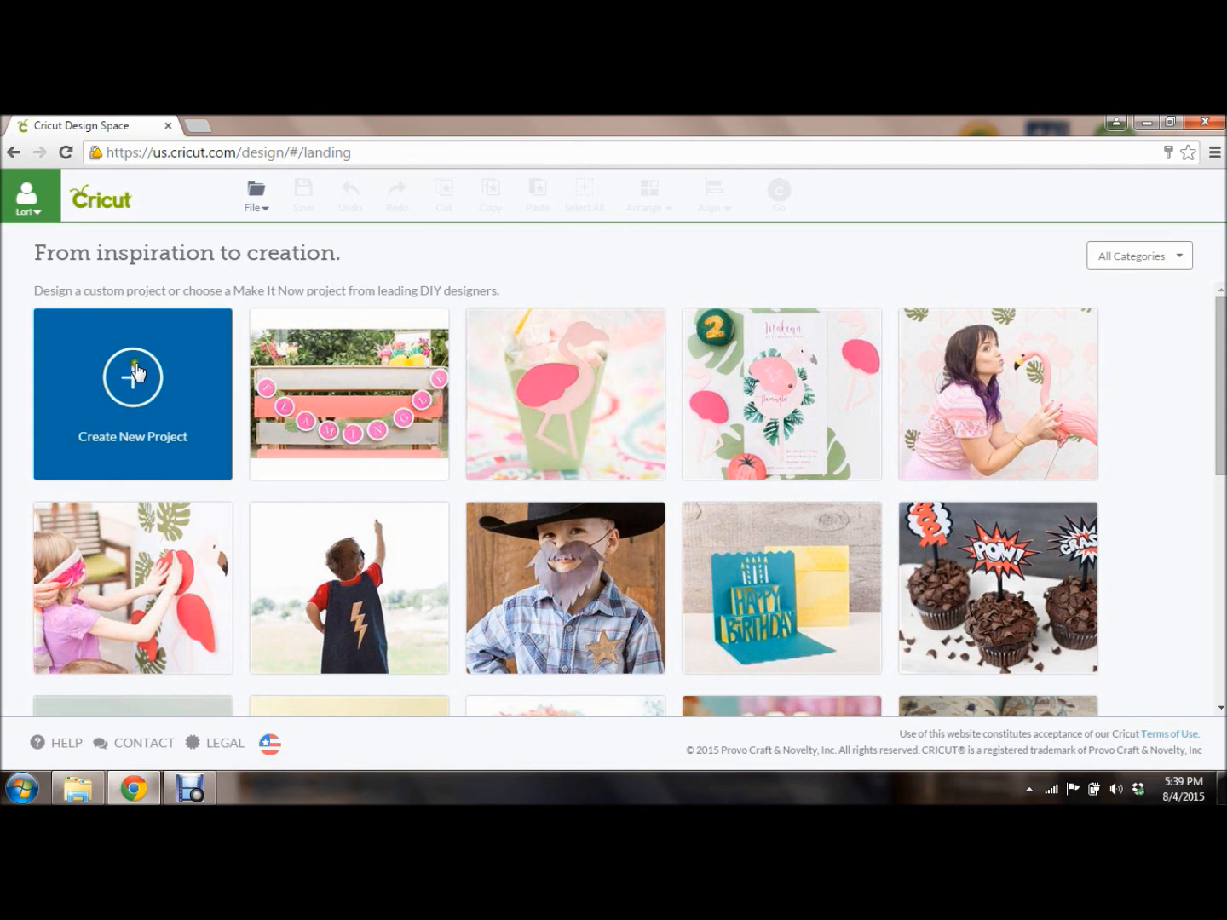
Start a new blank project and let the plugin finish loading the empty canvas.
click(138, 392)
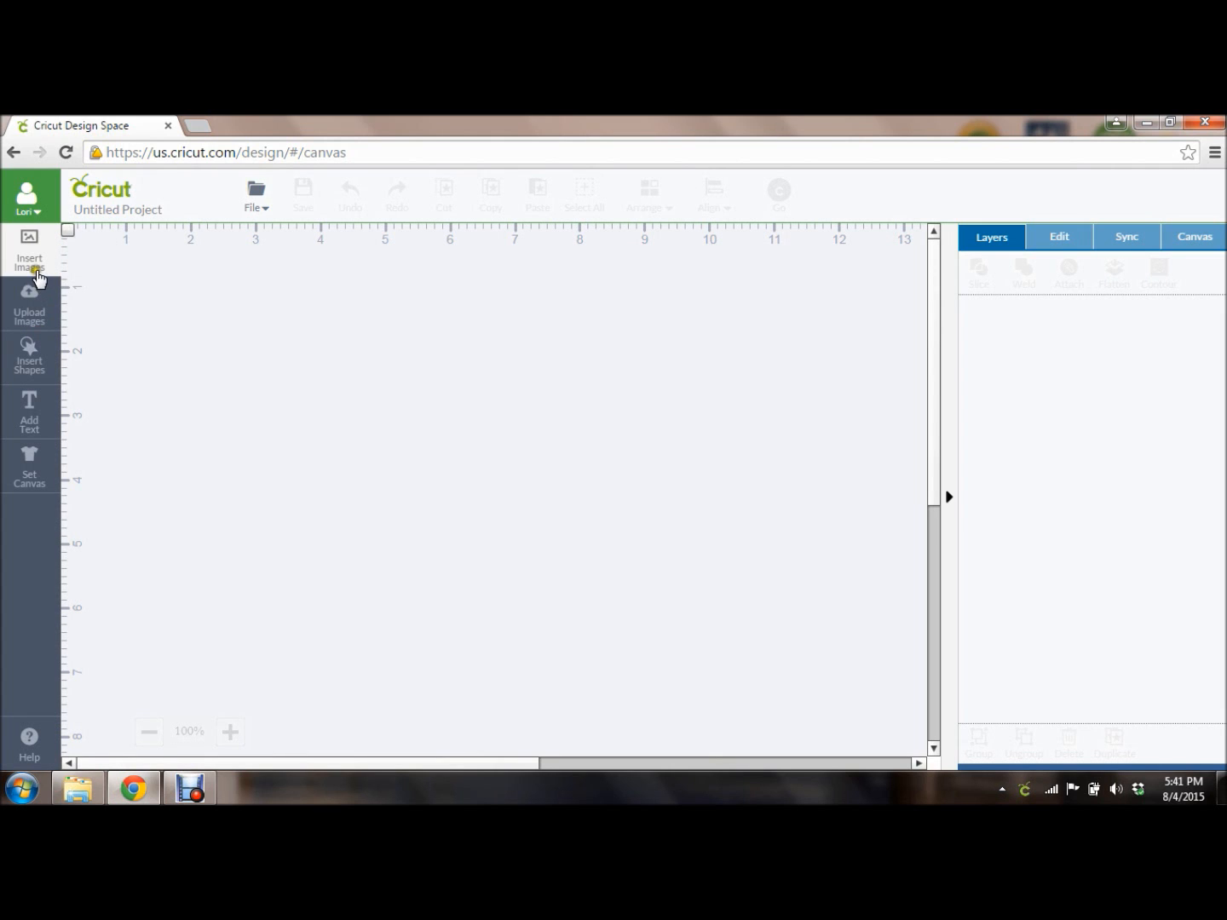
click(46, 369)
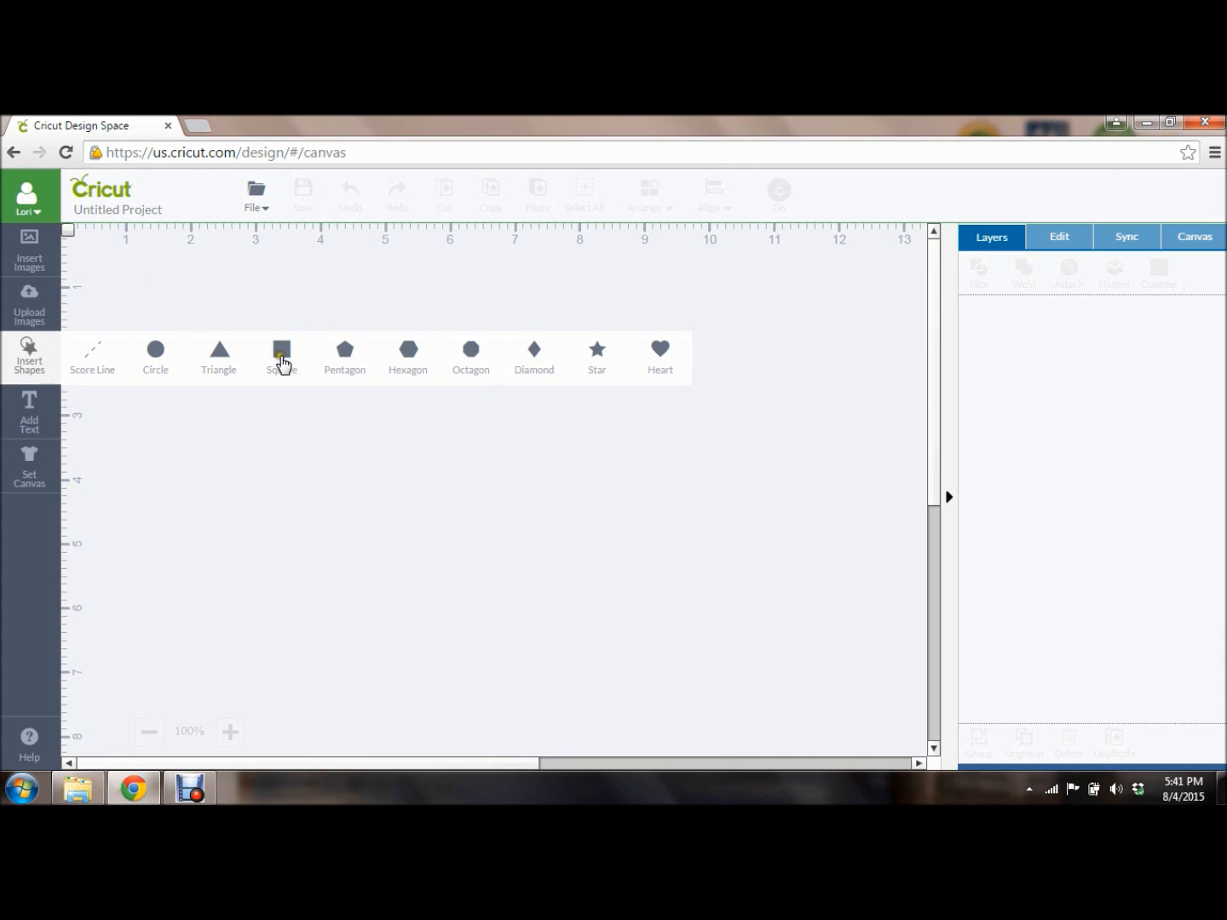
Insert a square in the top-left and size it 6 in wide by 4 in high, proportions unlocked.
click(282, 358)
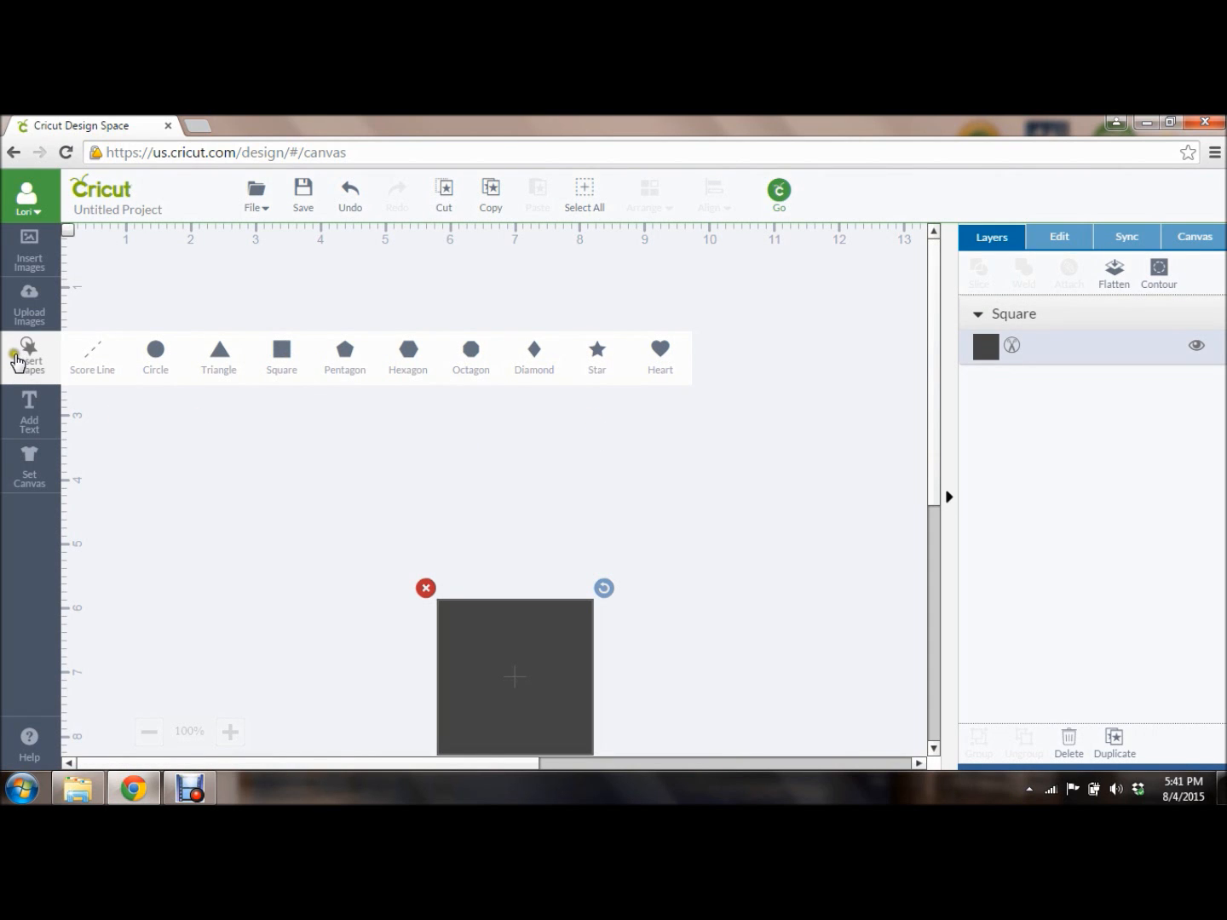
click(17, 361)
drag(486, 640, 169, 298)
click(111, 426)
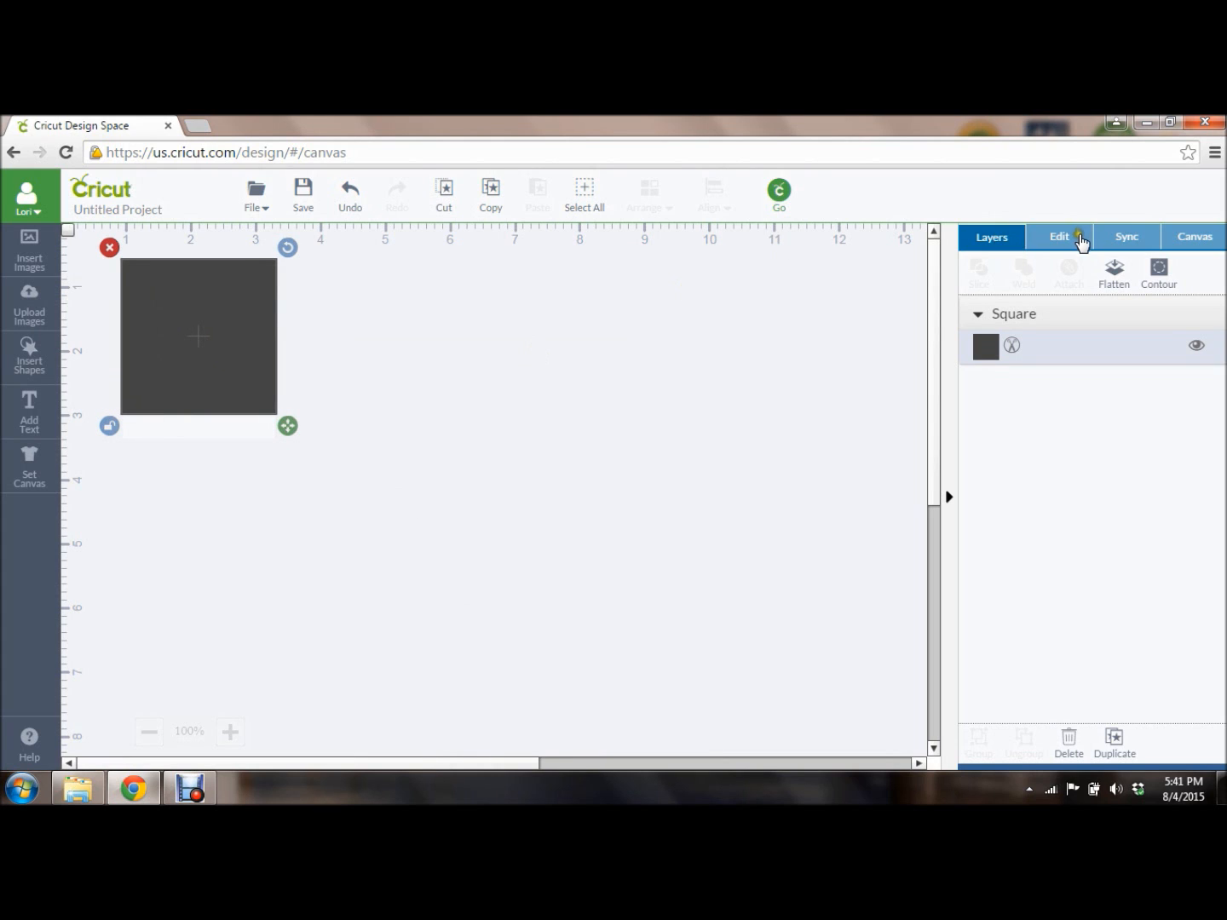
click(1065, 243)
drag(1028, 297, 985, 300)
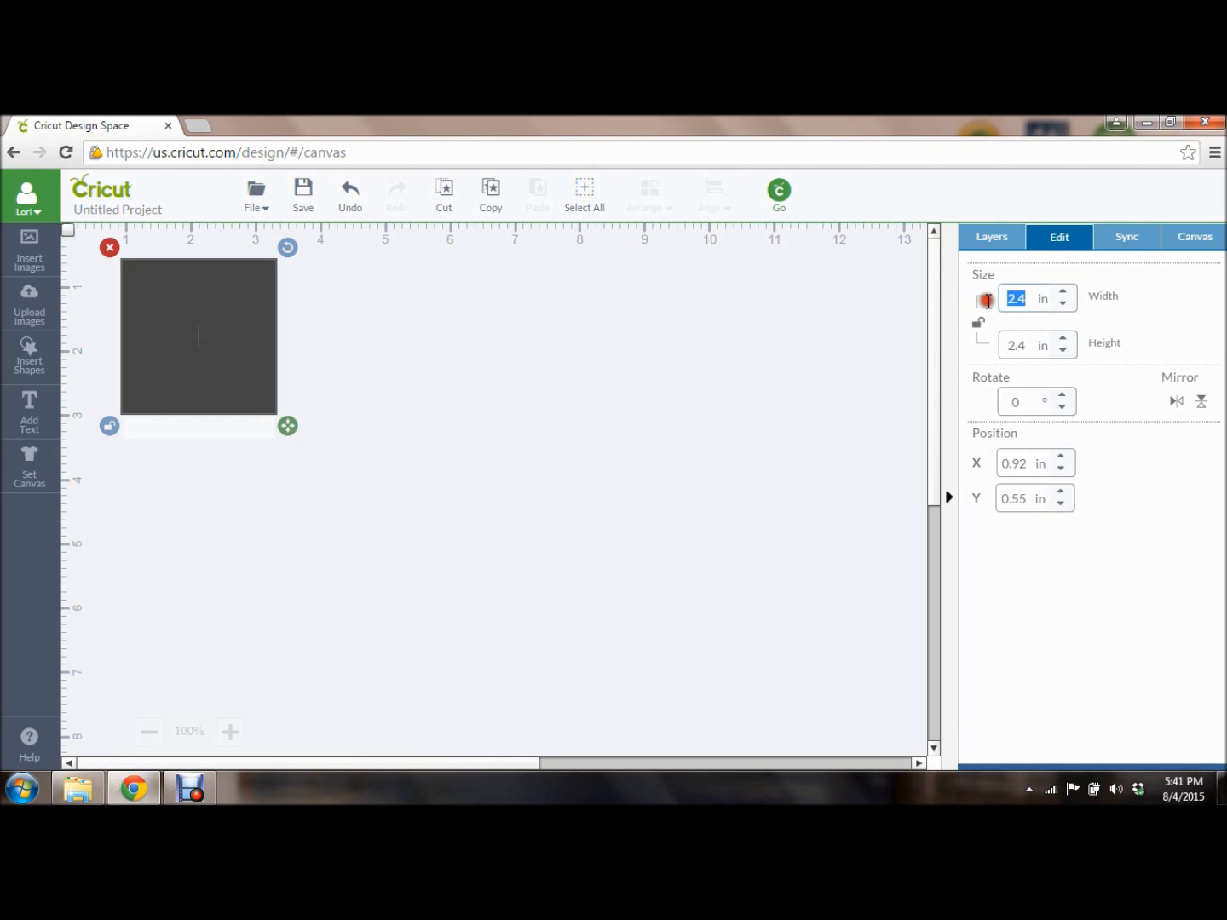
text(6)
key(Tab)
text(4)
key(Tab)
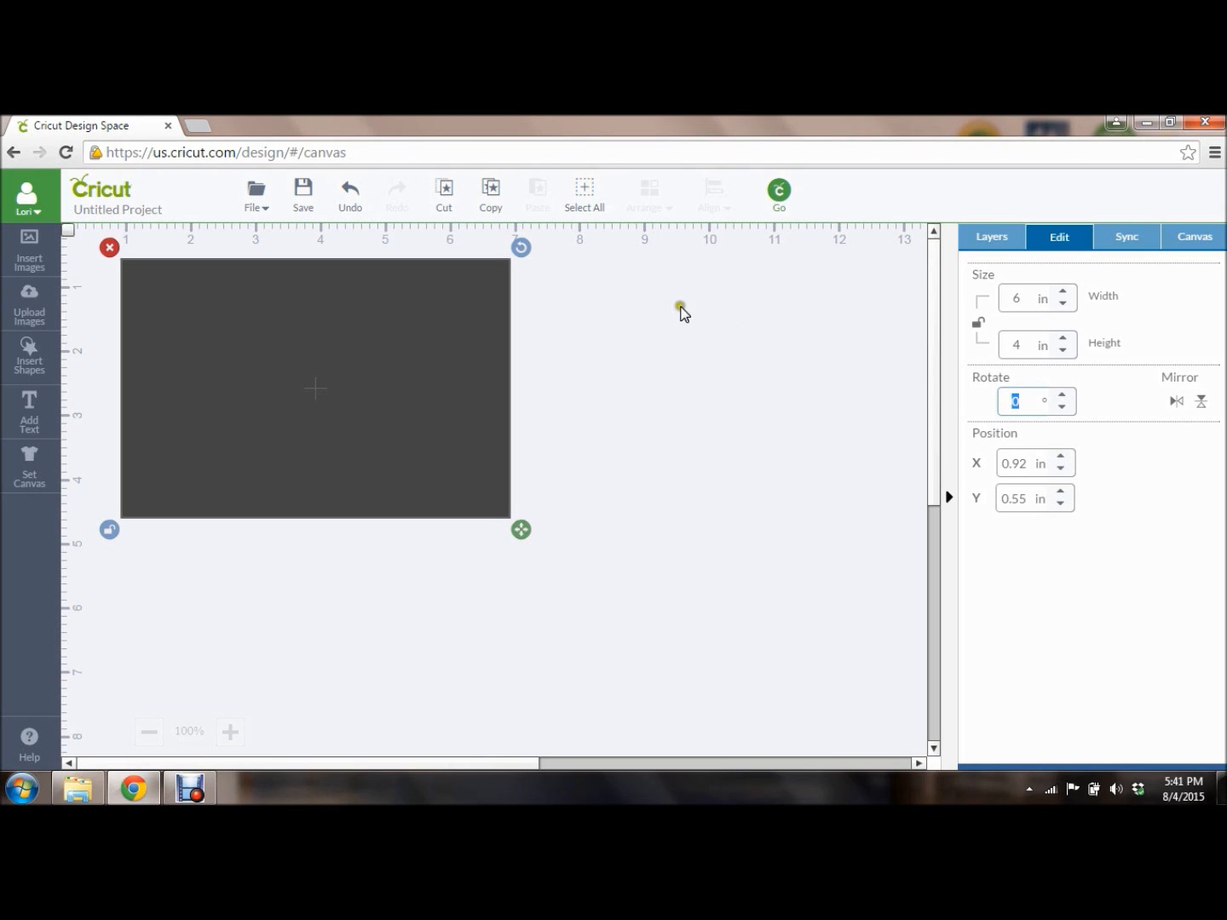
Change the rectangle's colour to white (#ffffff).
click(981, 241)
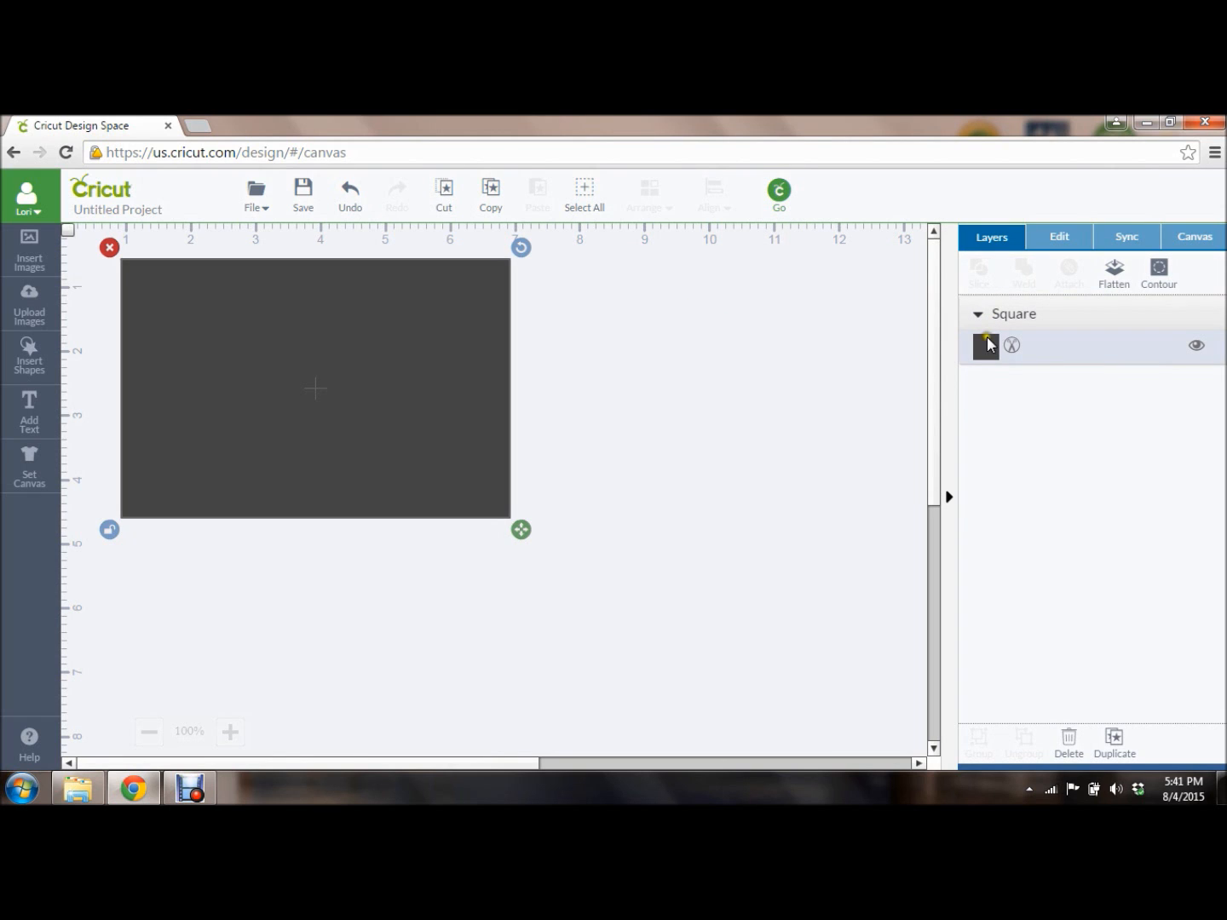
click(985, 348)
click(755, 318)
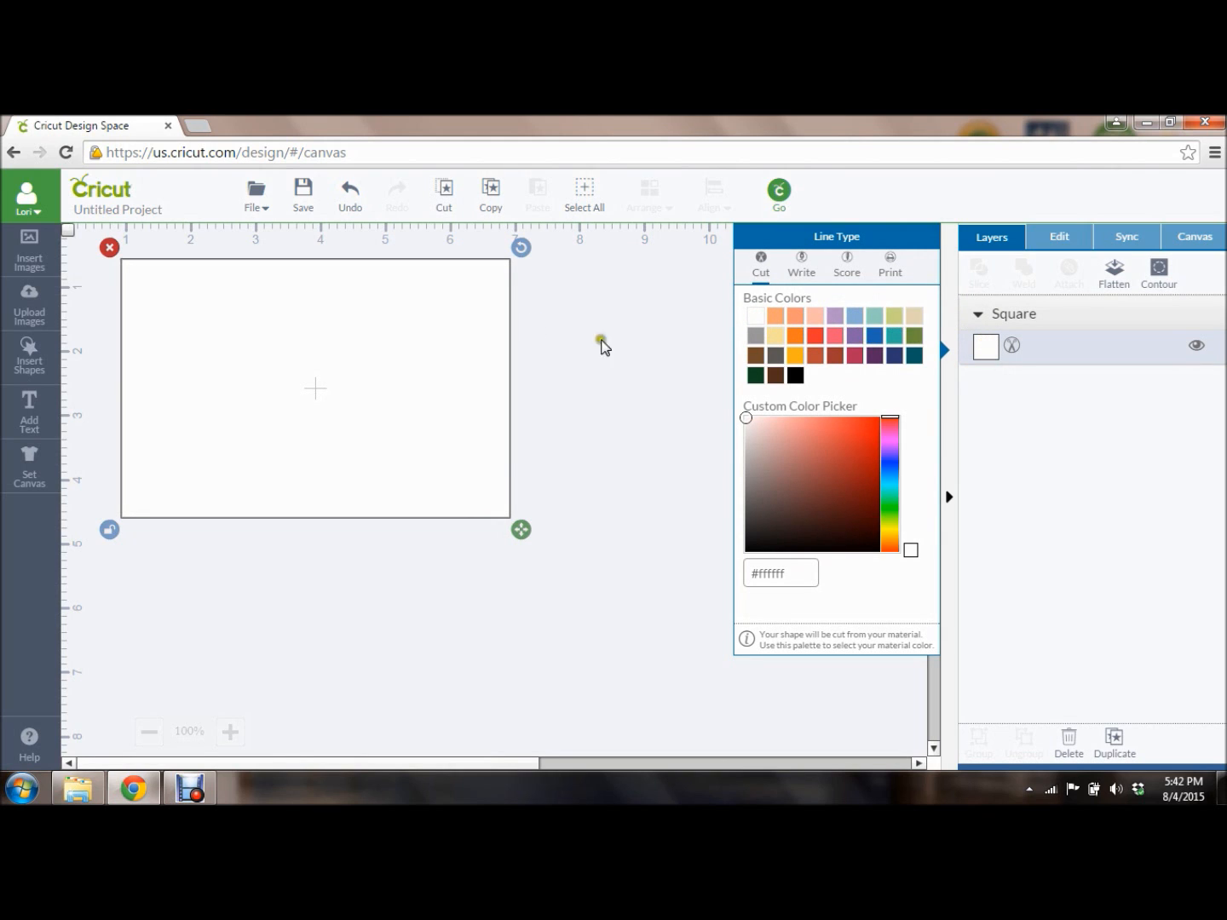
click(663, 358)
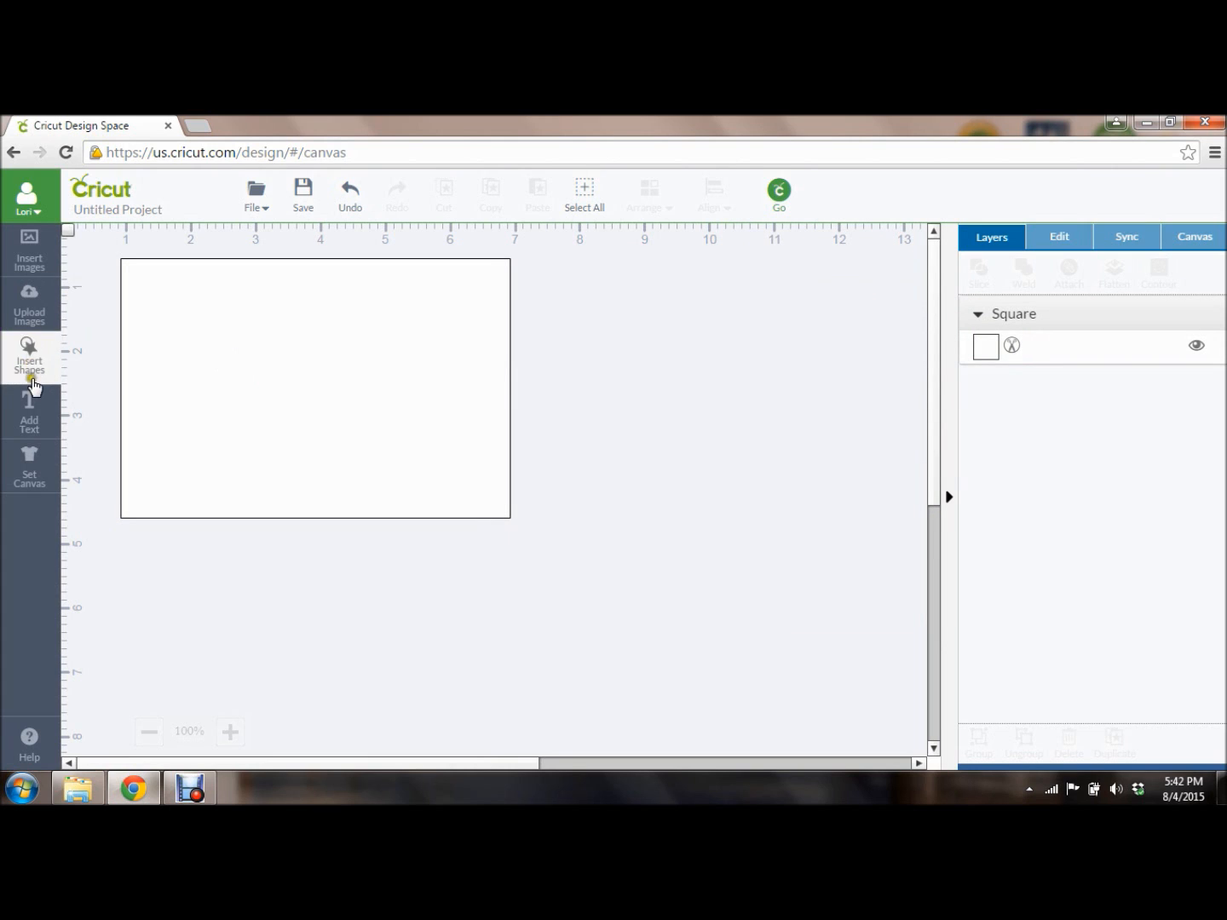
Add a text box and type the sender's name and PO box number as two lines.
click(36, 433)
click(32, 418)
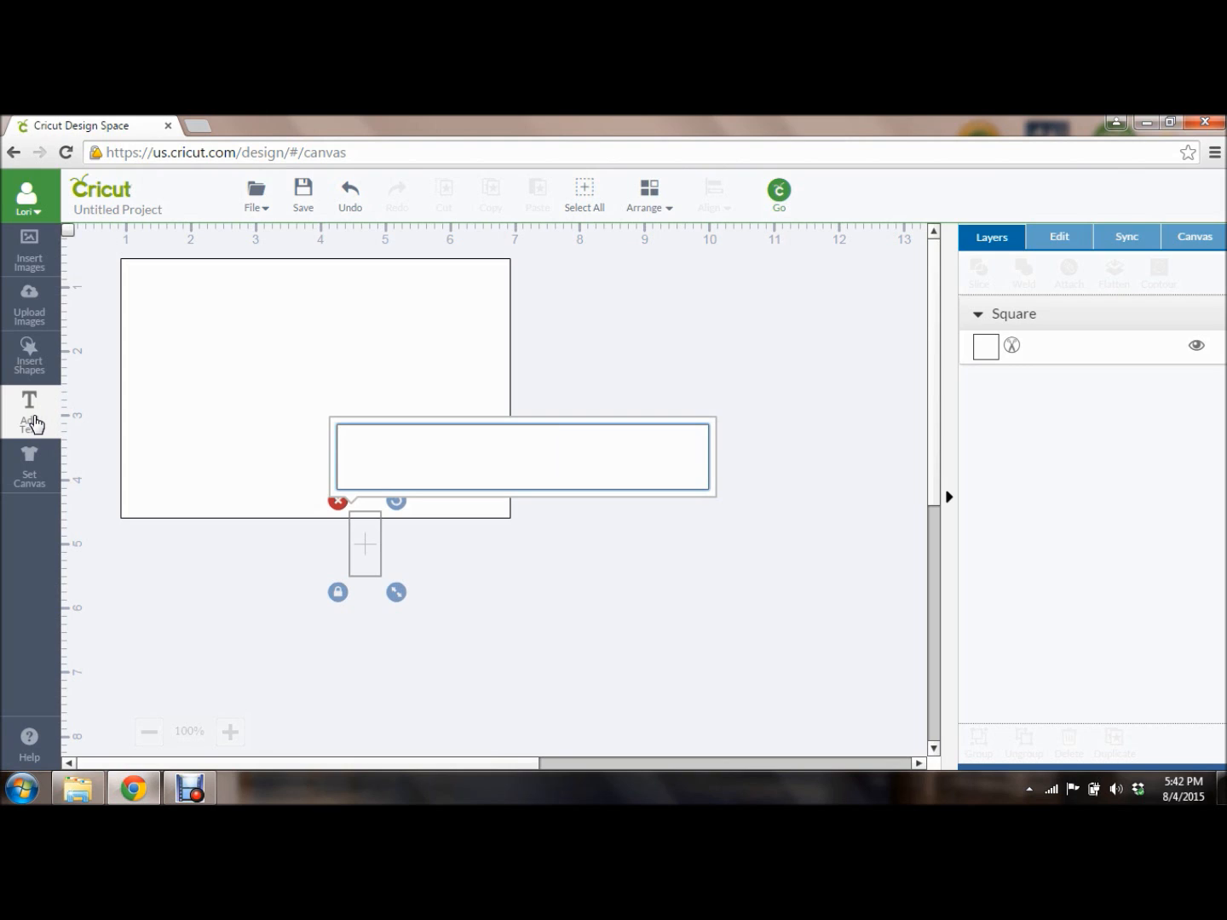
click(32, 418)
key(Return)
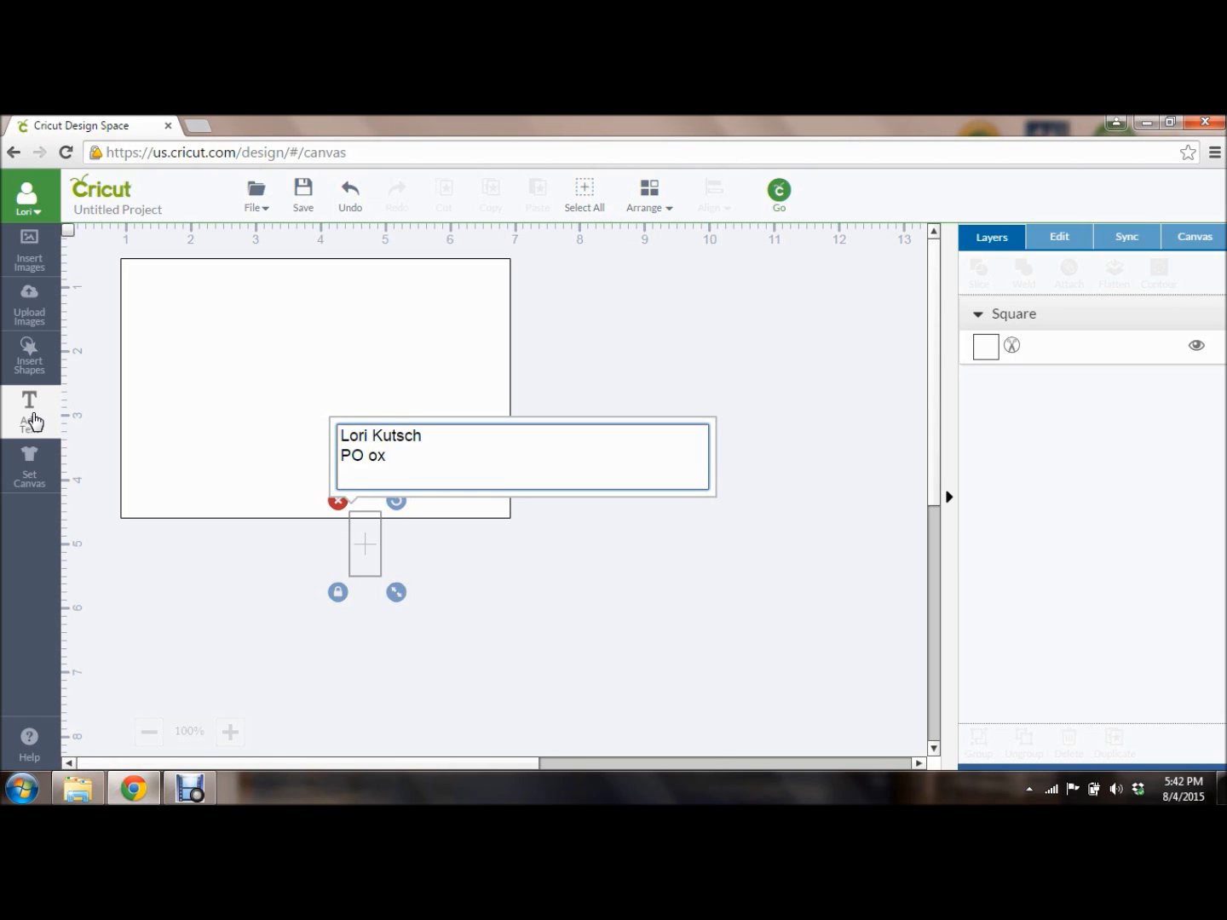
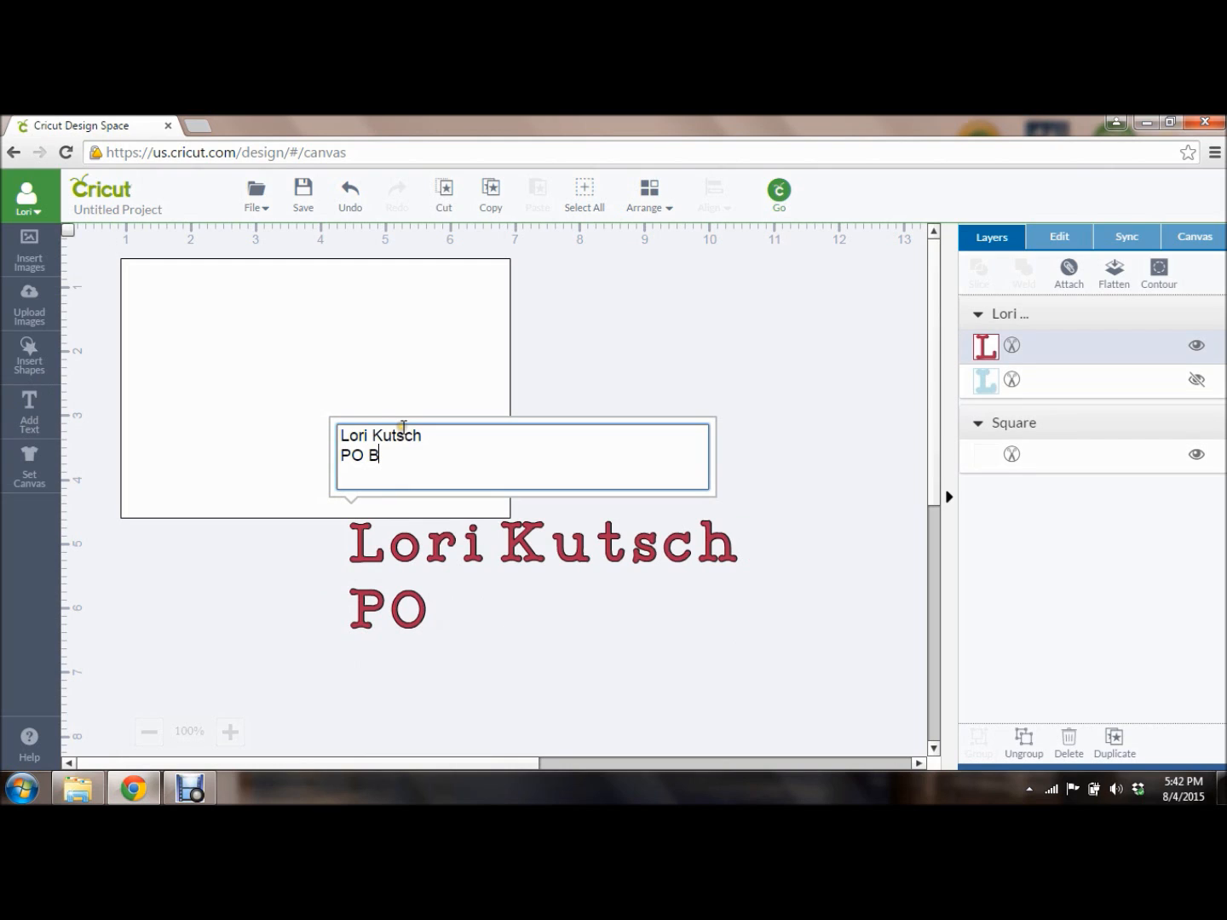
key(Return)
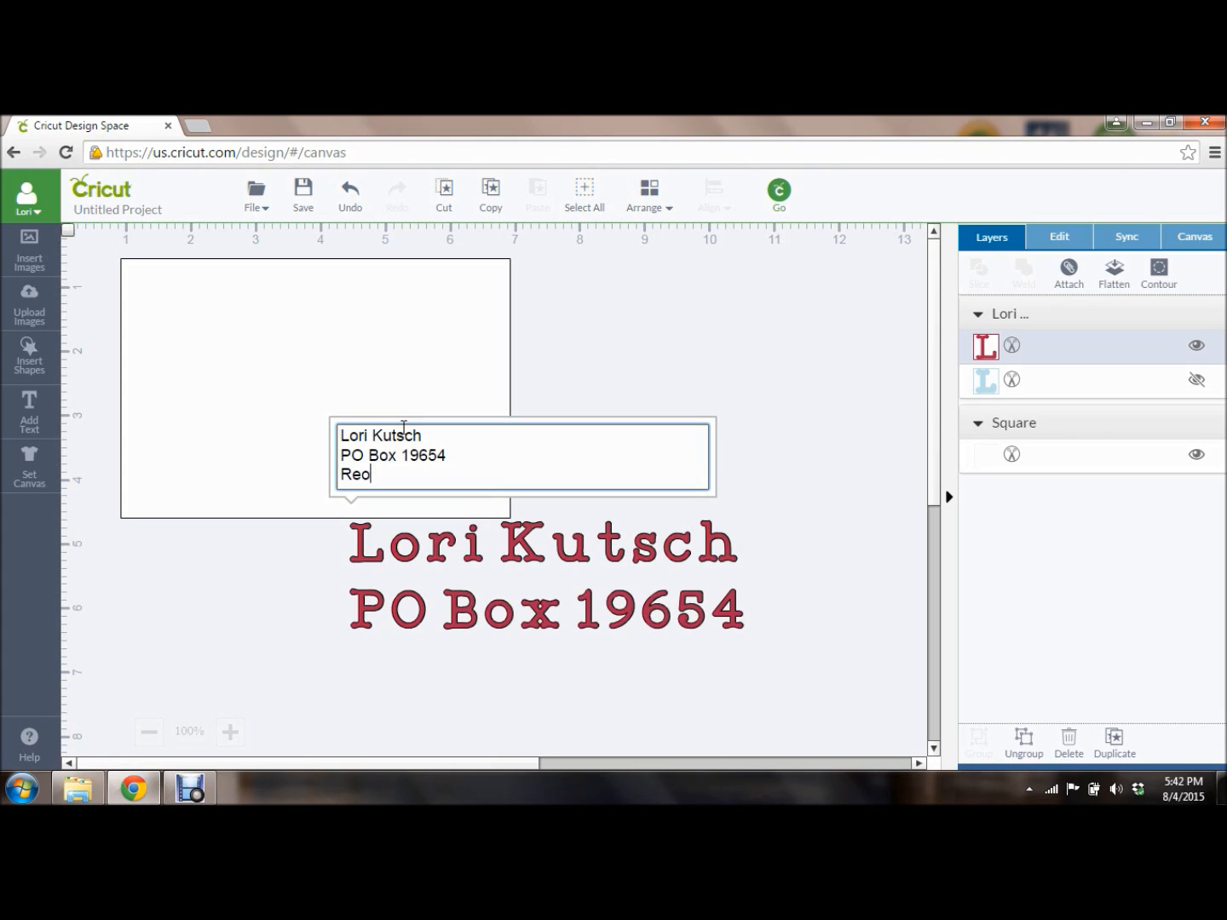
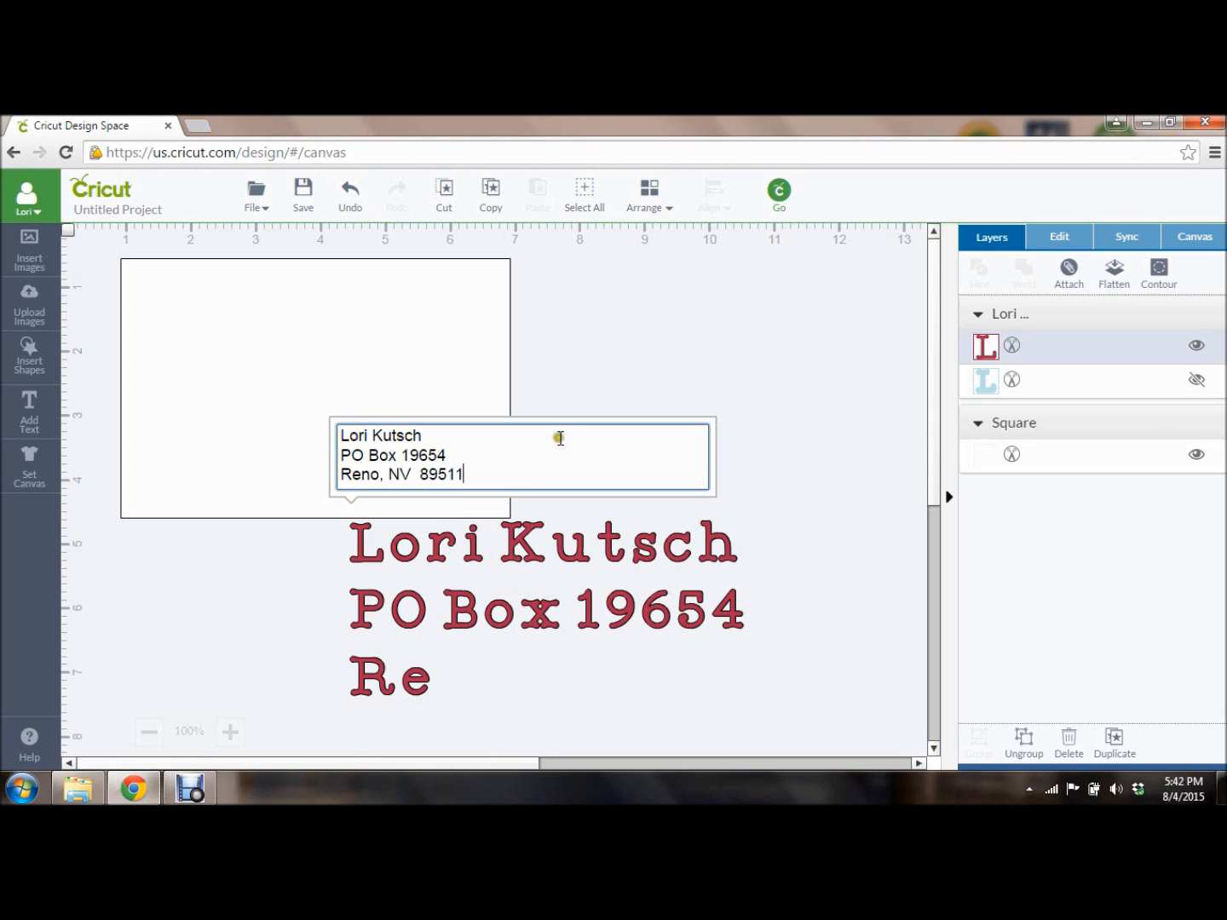
Type the city, state and ZIP line, then move the address into the white rectangle.
click(619, 358)
mouse_move(345, 502)
mouse_down()
mouse_move(345, 487)
mouse_move(355, 495)
mouse_up()
drag(475, 571, 342, 349)
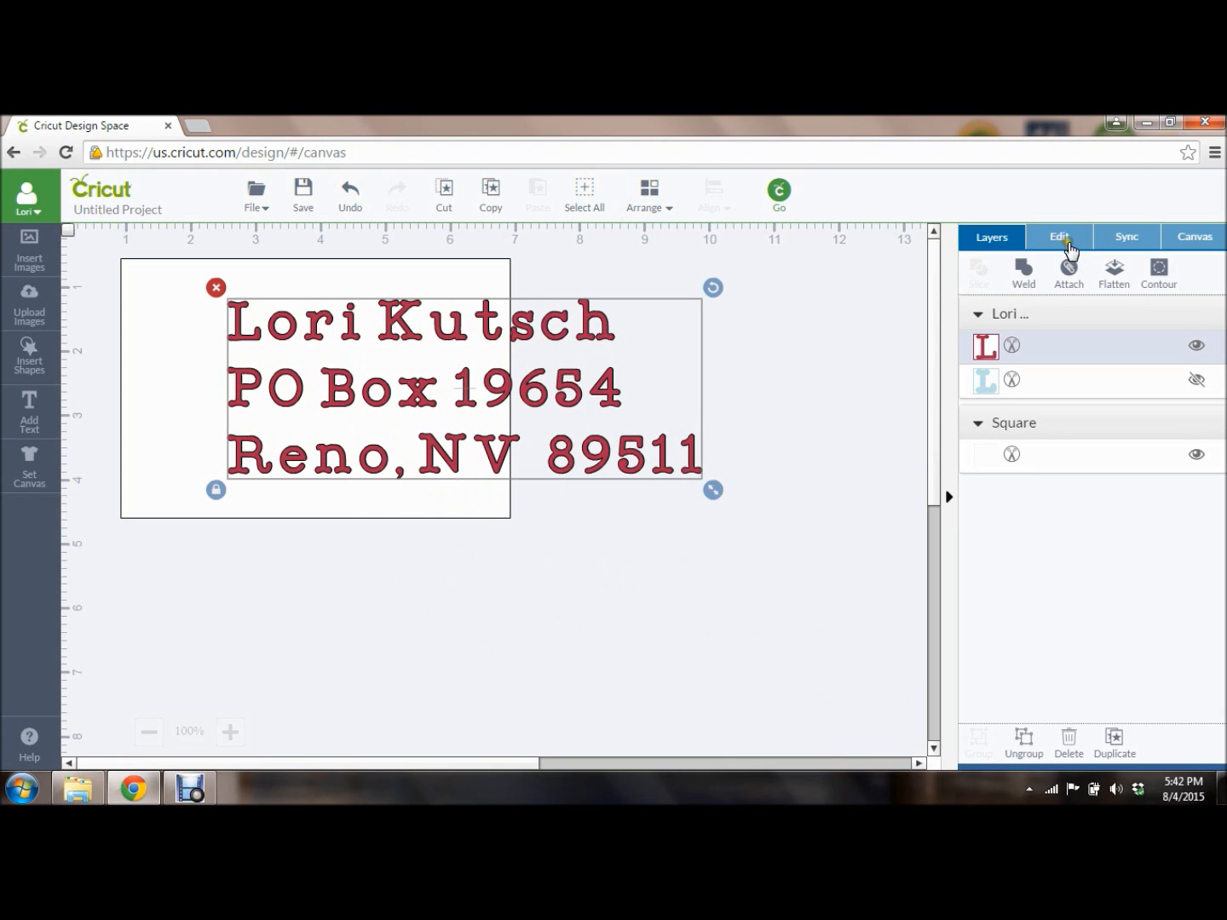
Filter fonts to Has a Writing Style and switch the address to Cricut Alphabet's Writing style.
click(1060, 238)
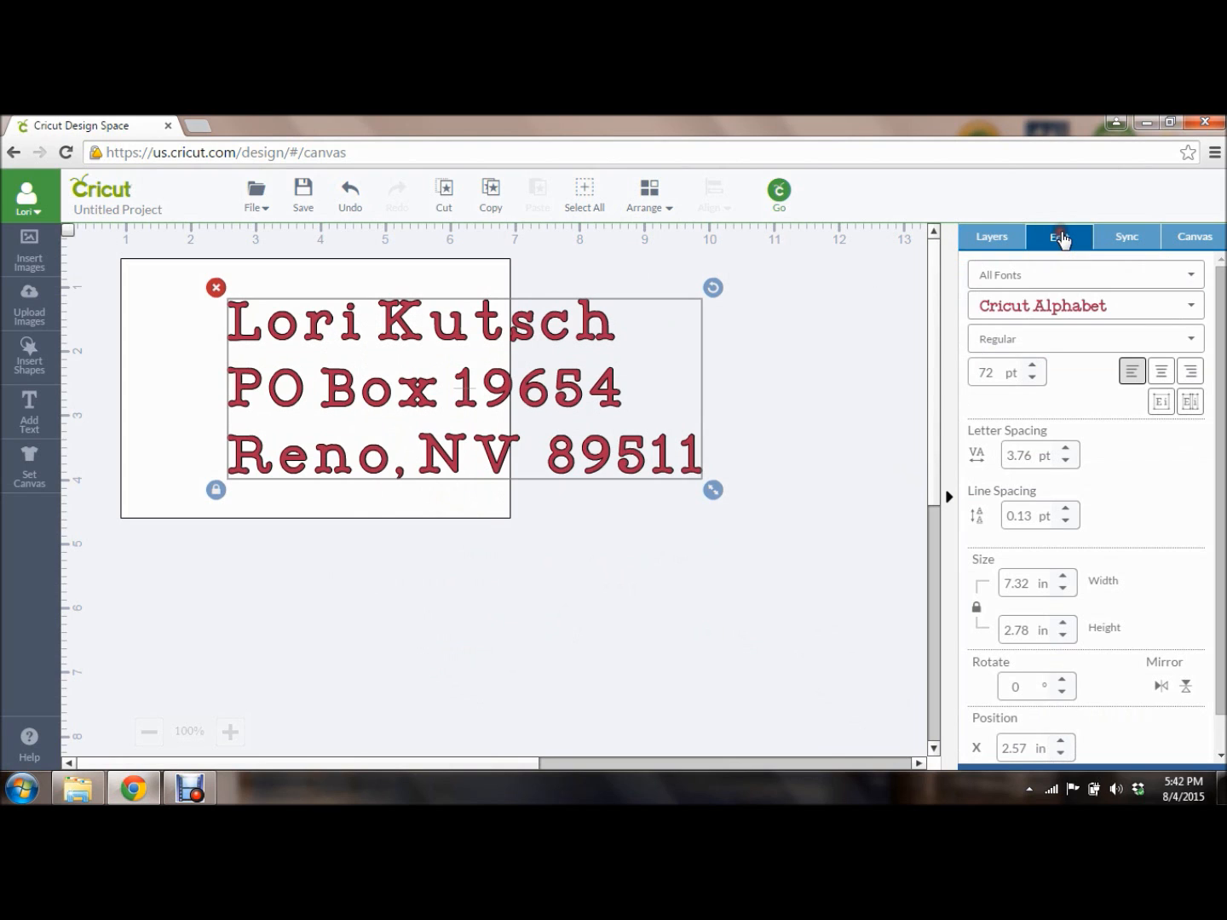
click(1192, 281)
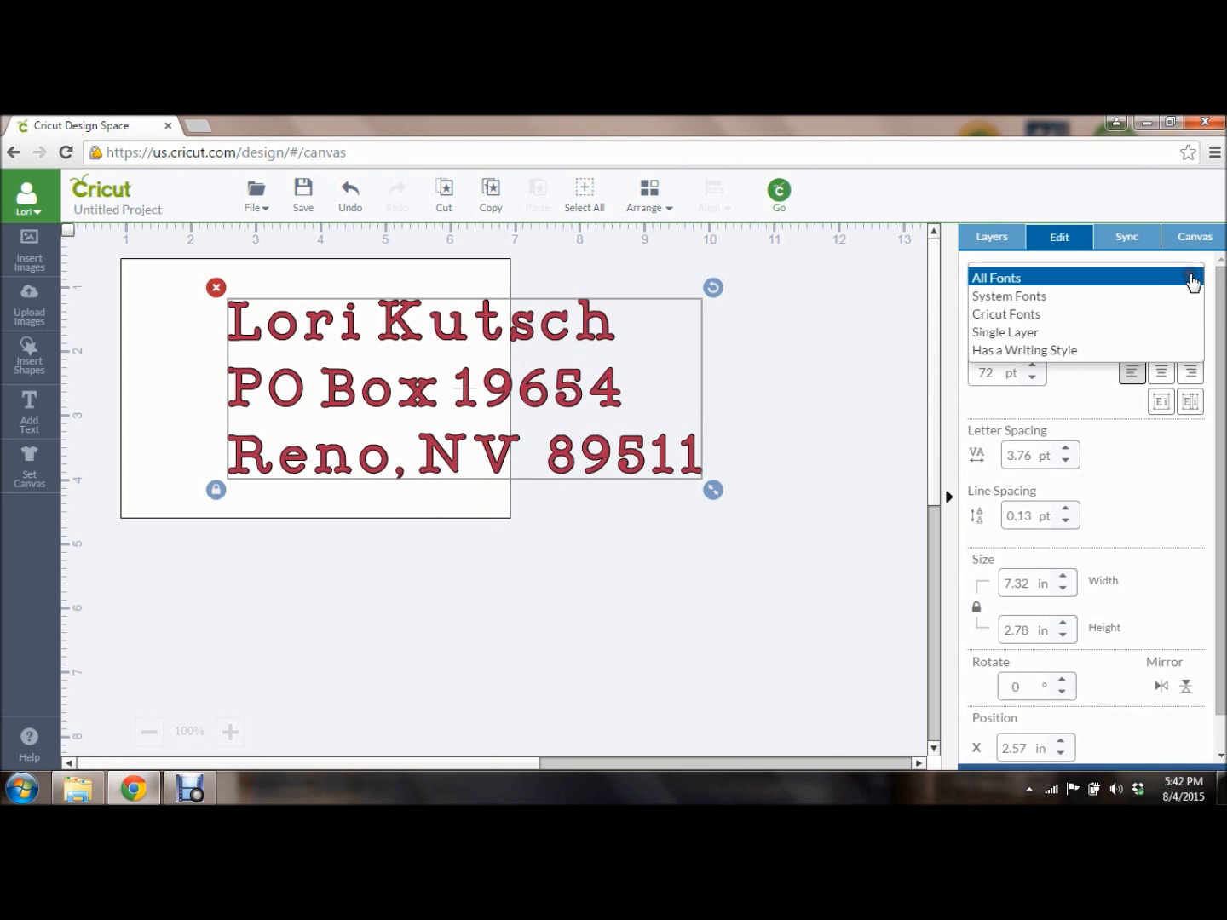
click(1065, 352)
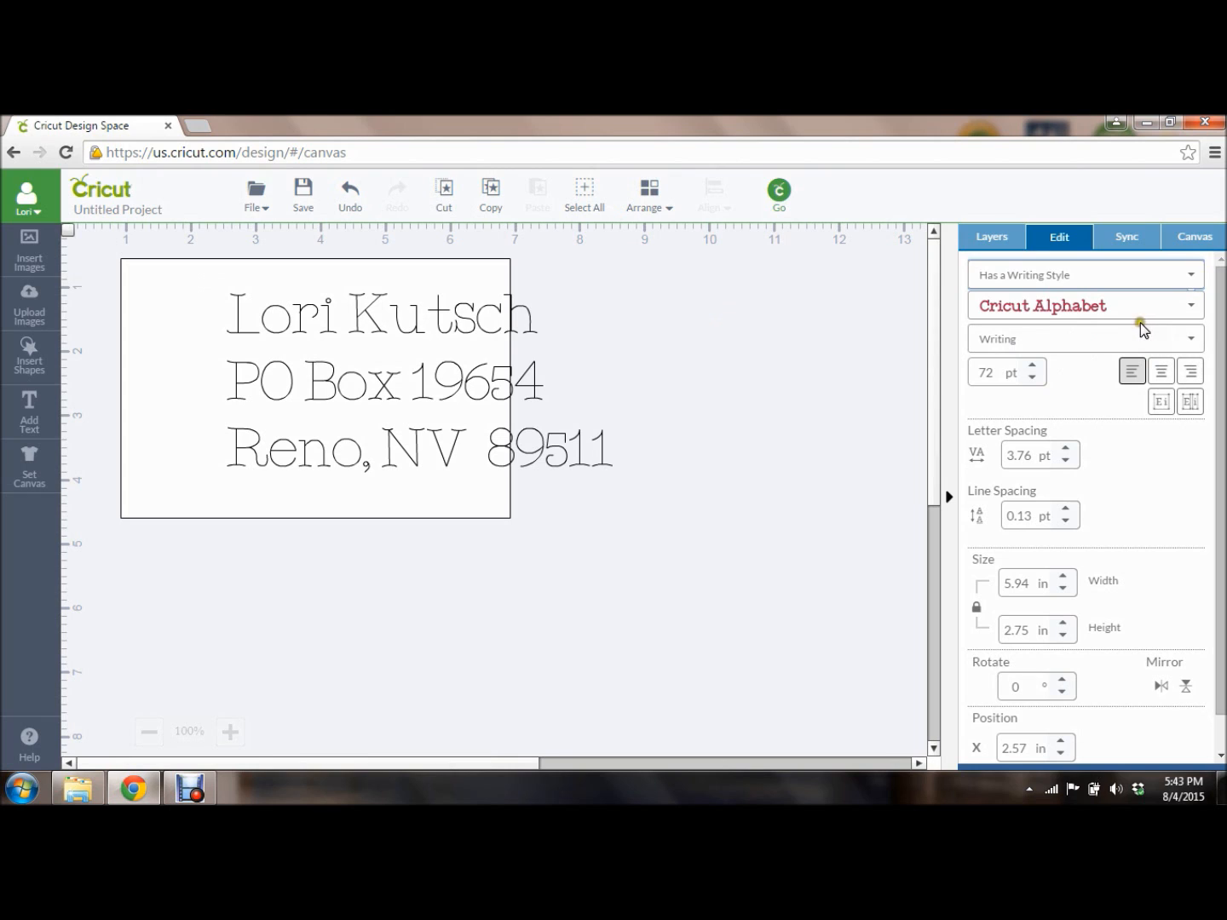
click(999, 238)
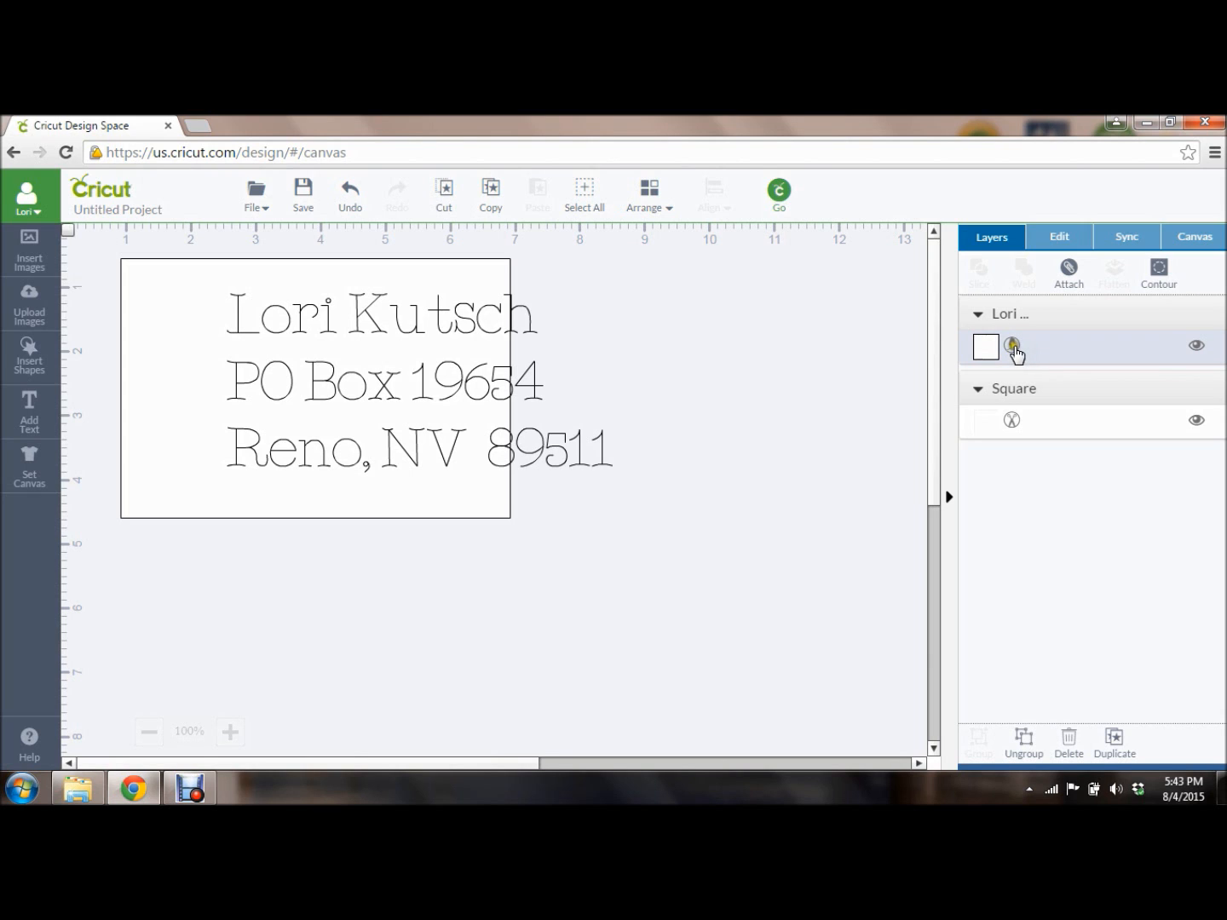
Shrink the address text to about 2.77 × 1.28 in (33.58 pt) within the rectangle.
click(1014, 344)
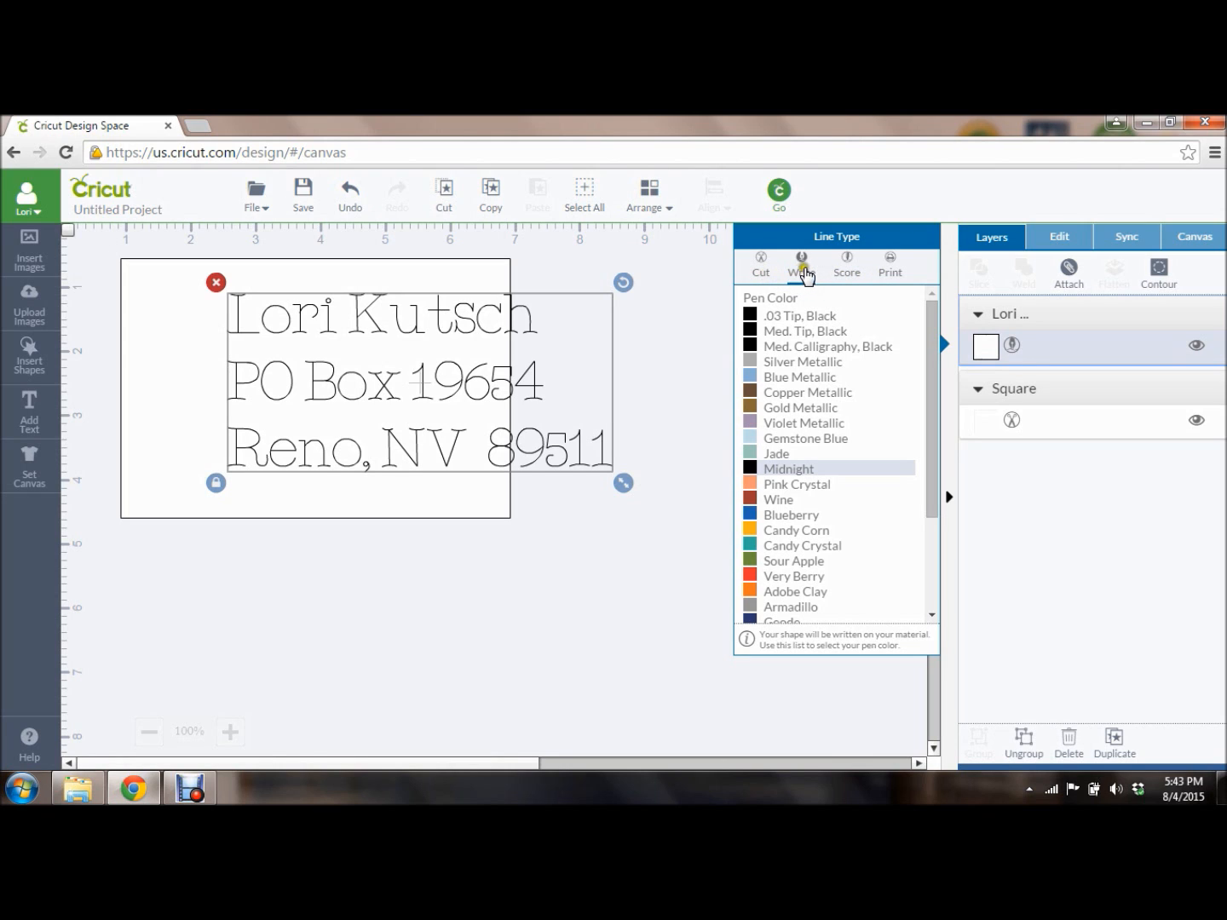
click(1059, 241)
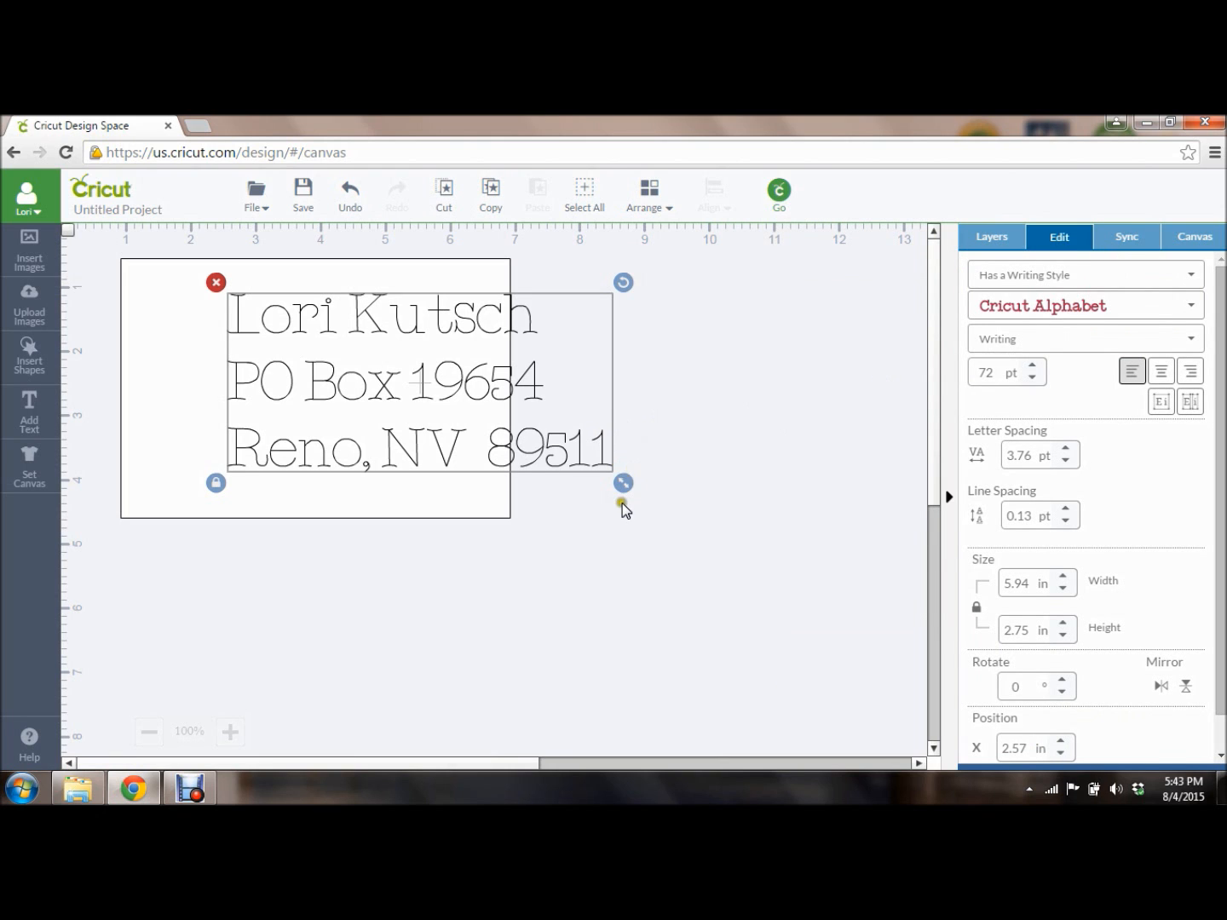
drag(623, 484, 380, 444)
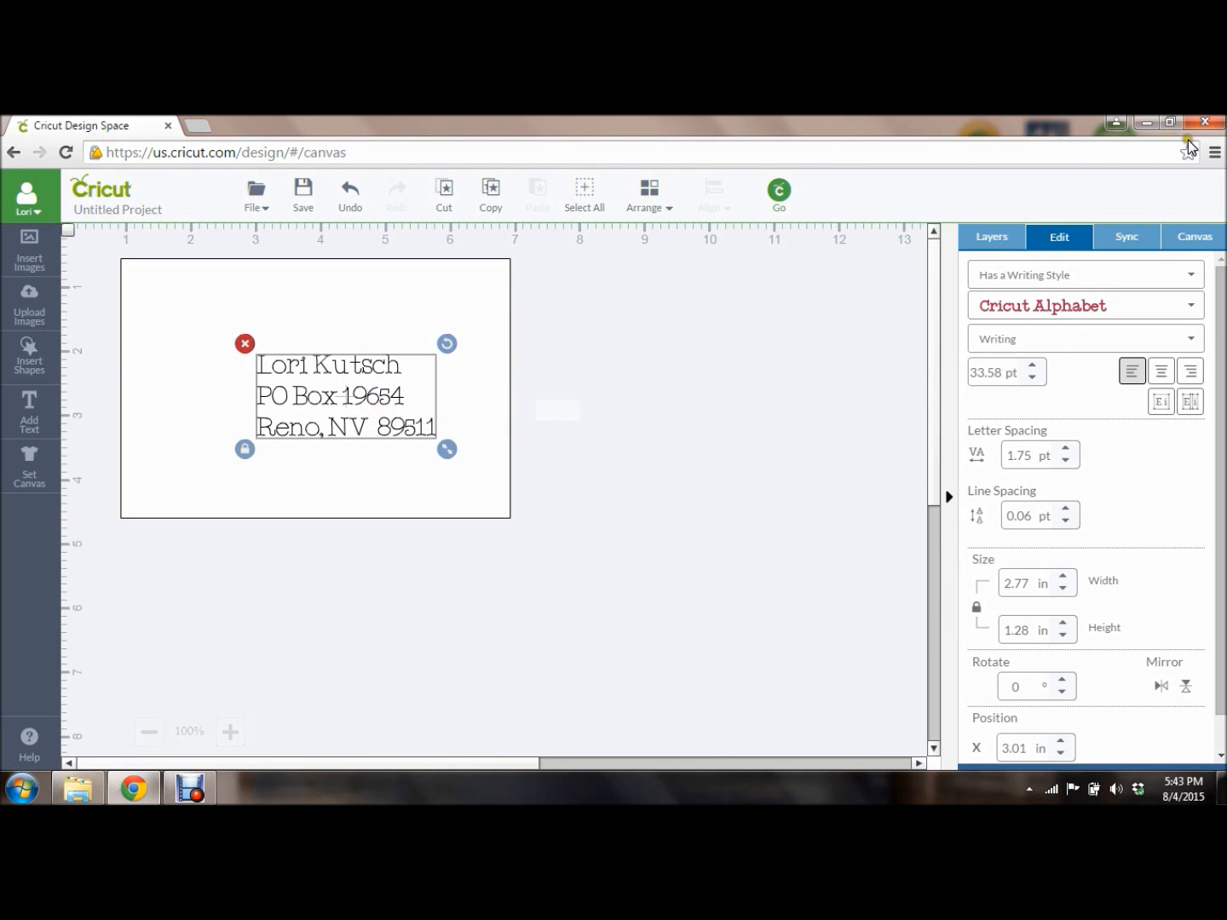
Scroll through the font list and apply the Tear Drop font to the address.
click(1192, 307)
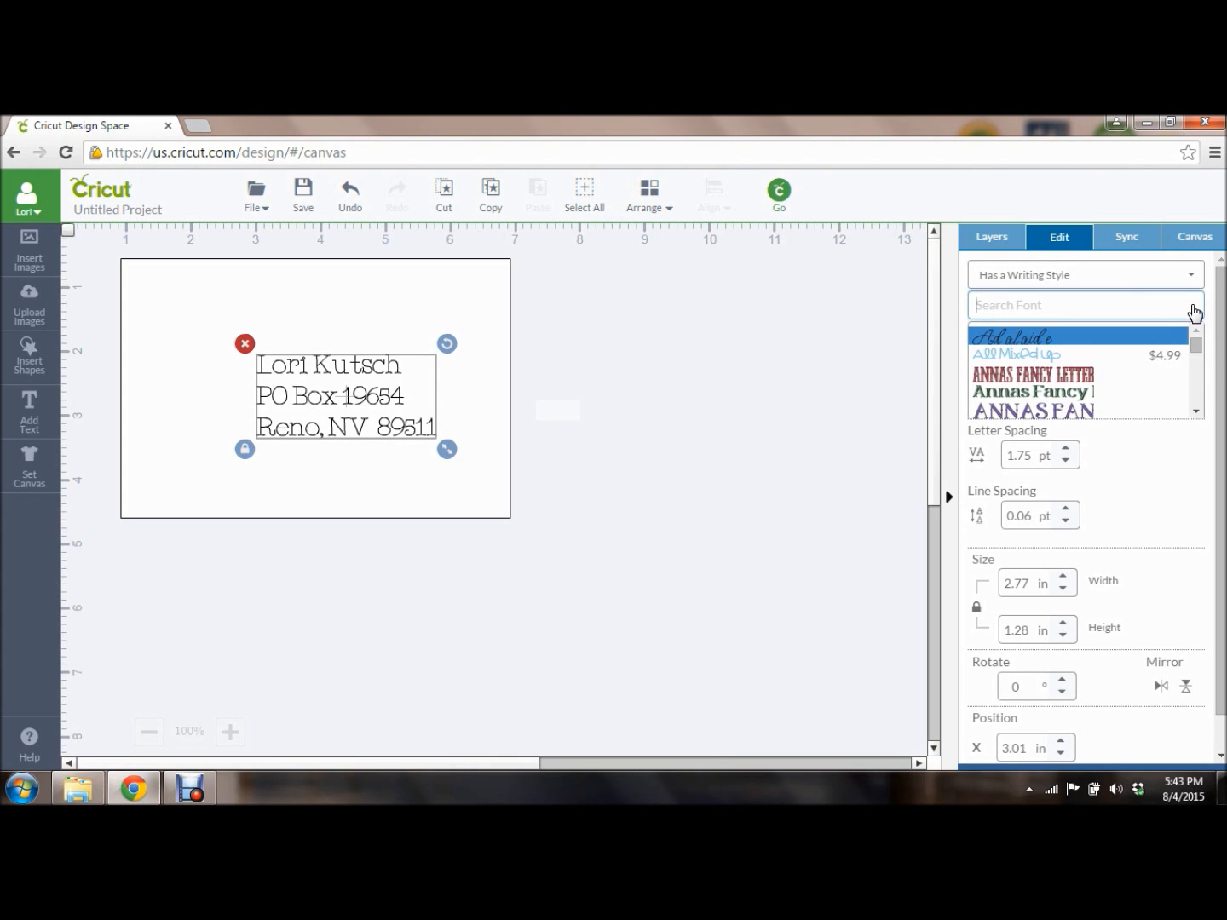
click(1195, 410)
click(1194, 410)
click(1195, 411)
click(1195, 411)
click(1195, 410)
click(1195, 410)
click(1195, 410)
click(1195, 411)
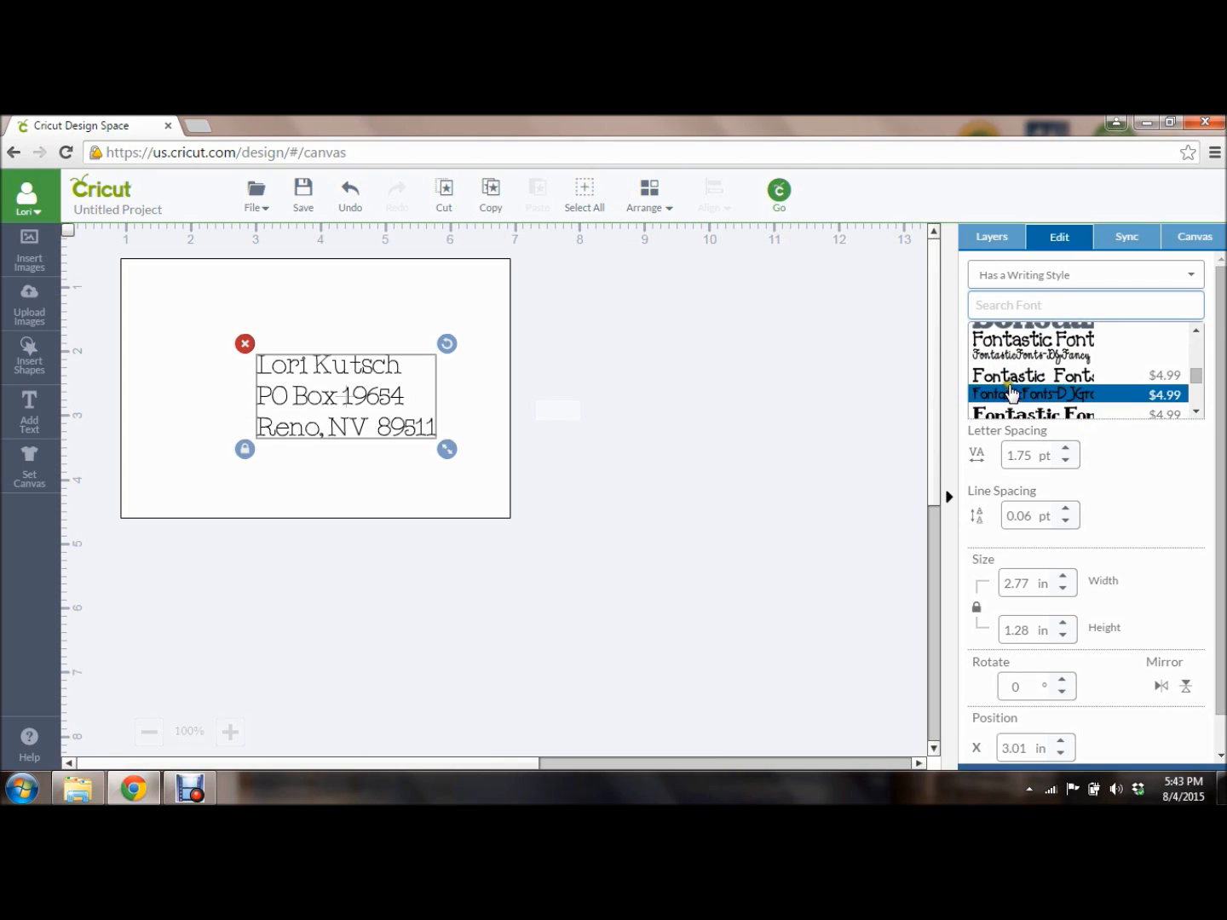
click(1197, 410)
click(1197, 411)
click(1198, 411)
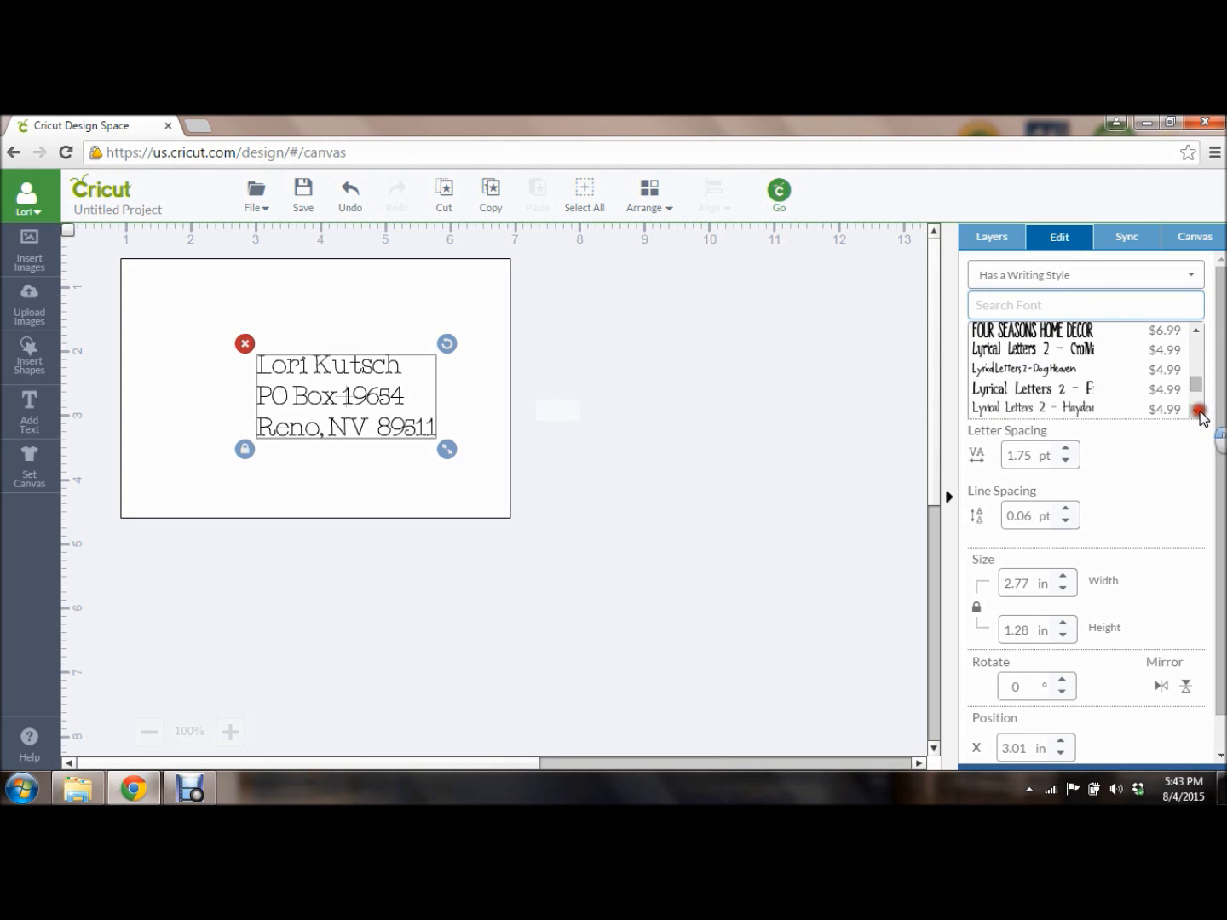
click(1197, 410)
click(1198, 411)
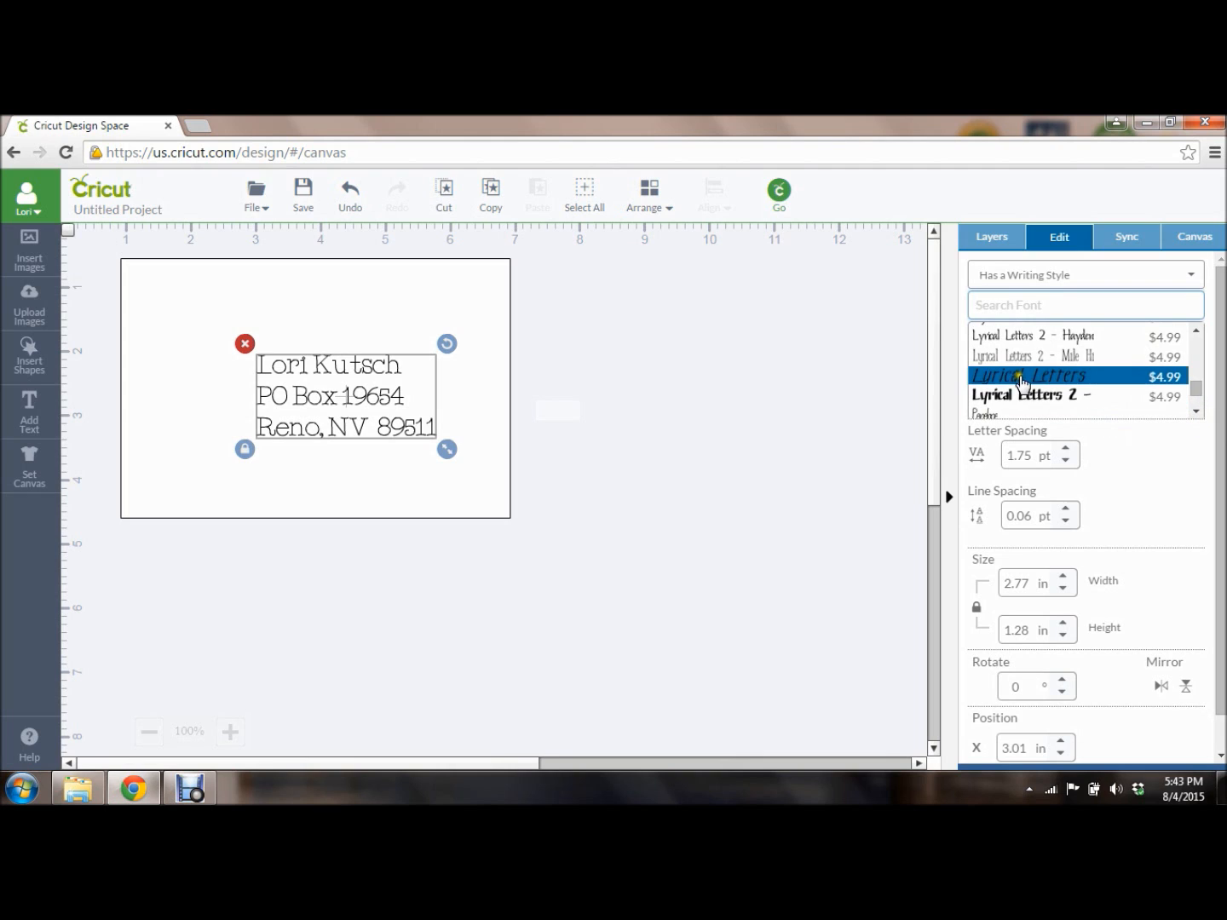
click(1197, 410)
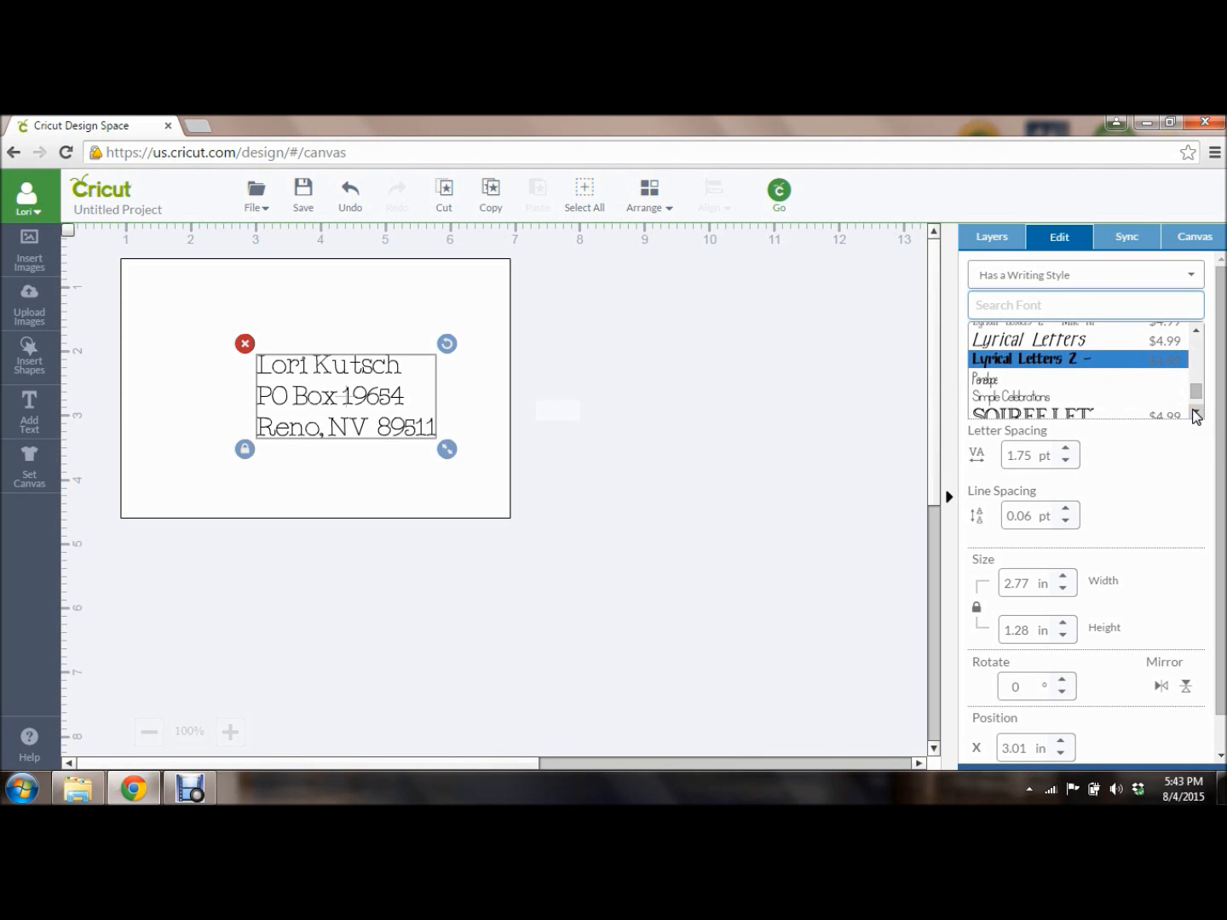
click(1197, 413)
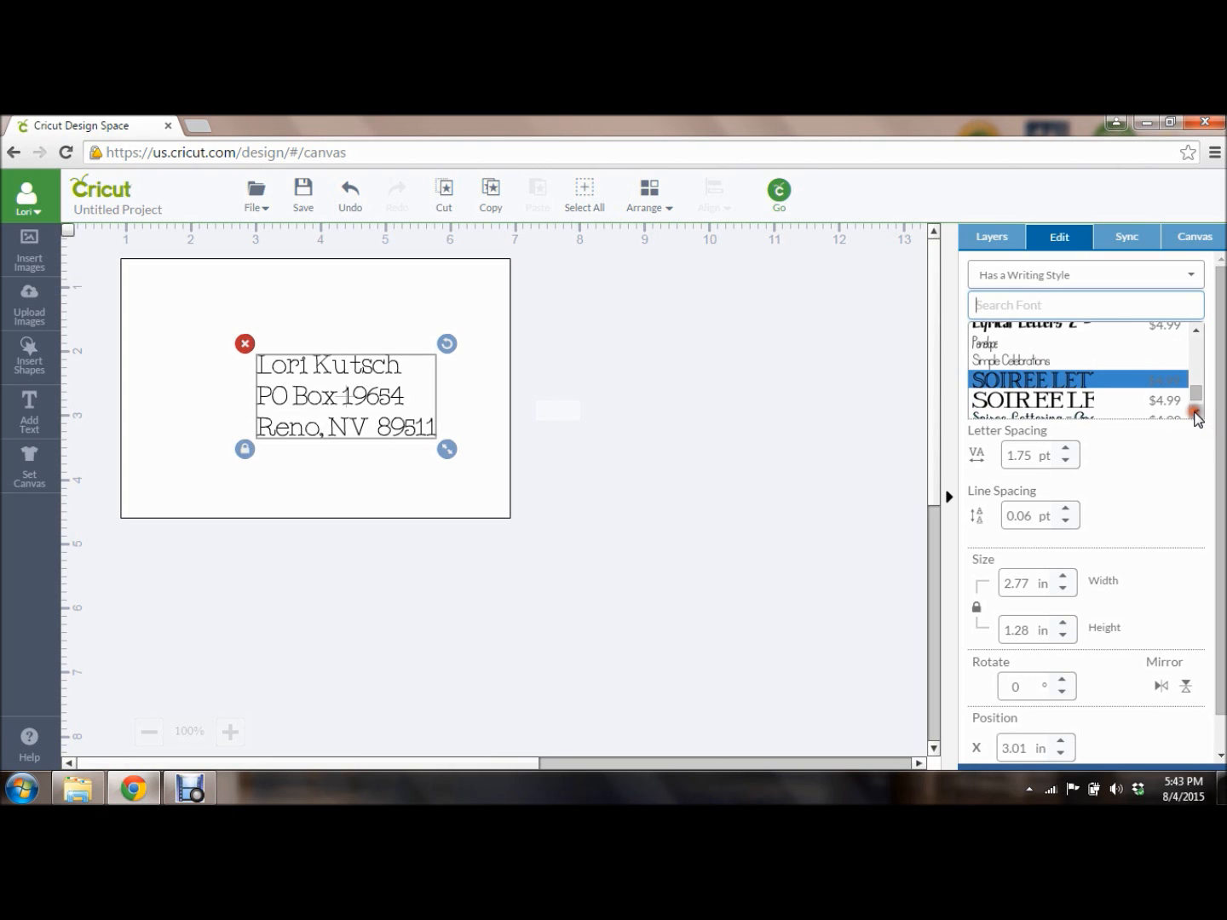
click(1198, 414)
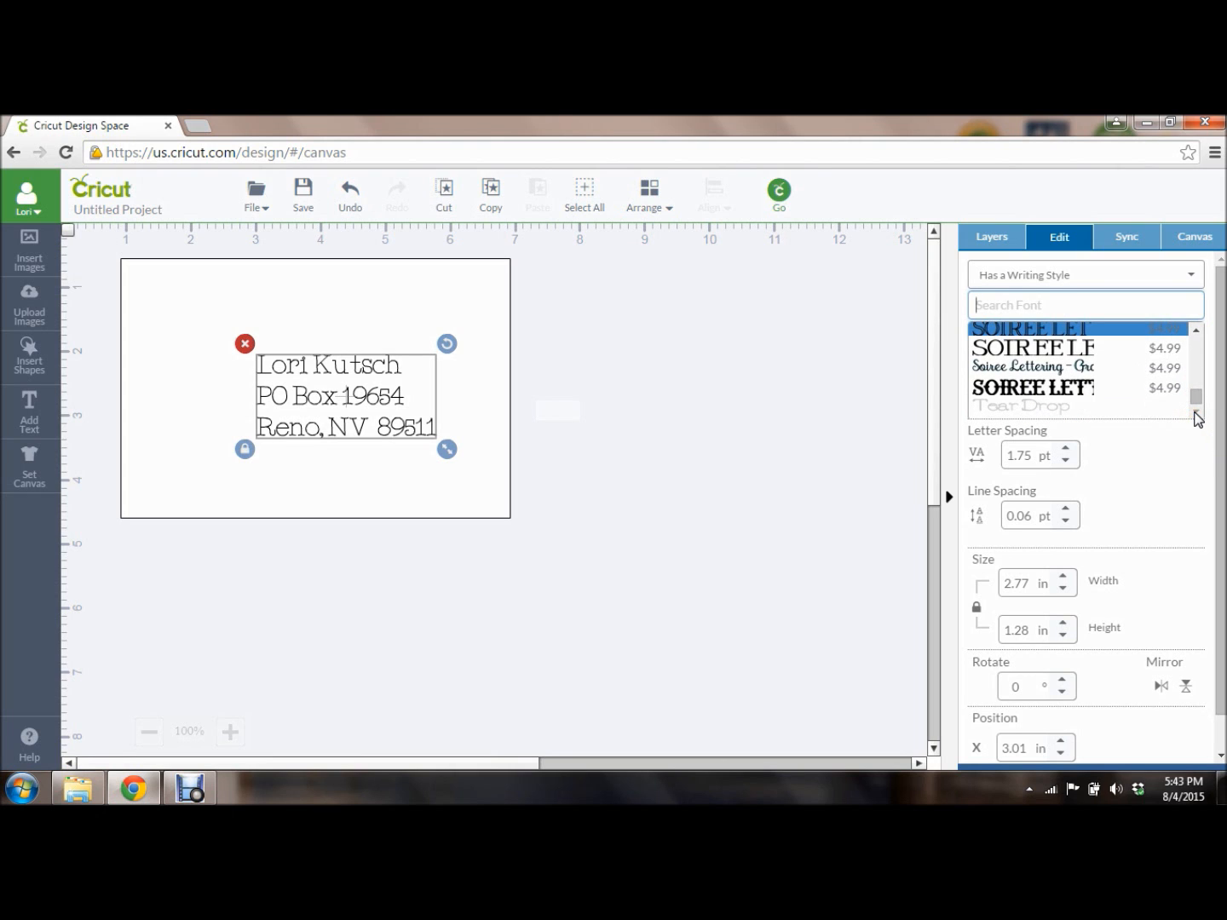
scroll(1100, 417, down, 1)
click(1053, 418)
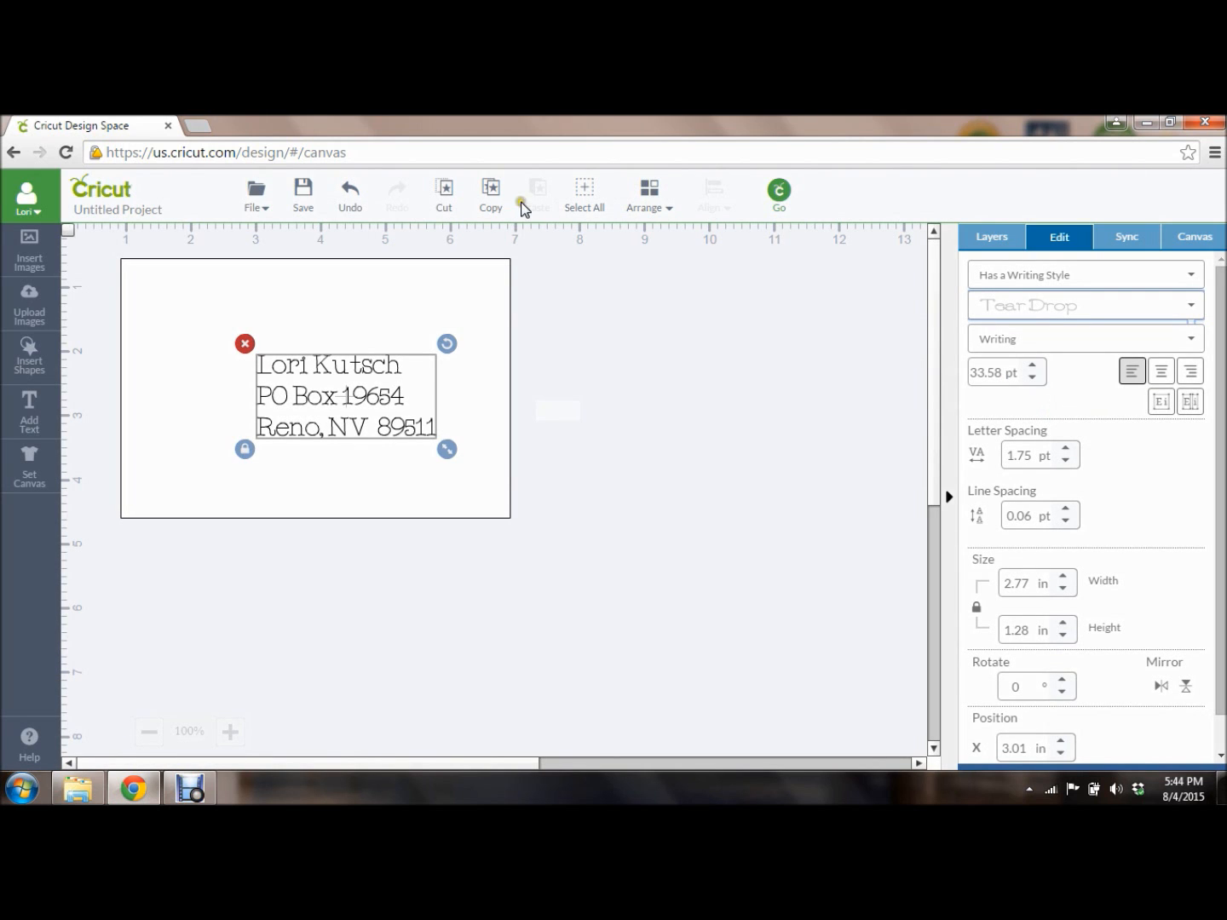
Nudge the rectangle slightly down-right and select the Square layer.
click(344, 424)
drag(460, 453, 472, 464)
click(358, 394)
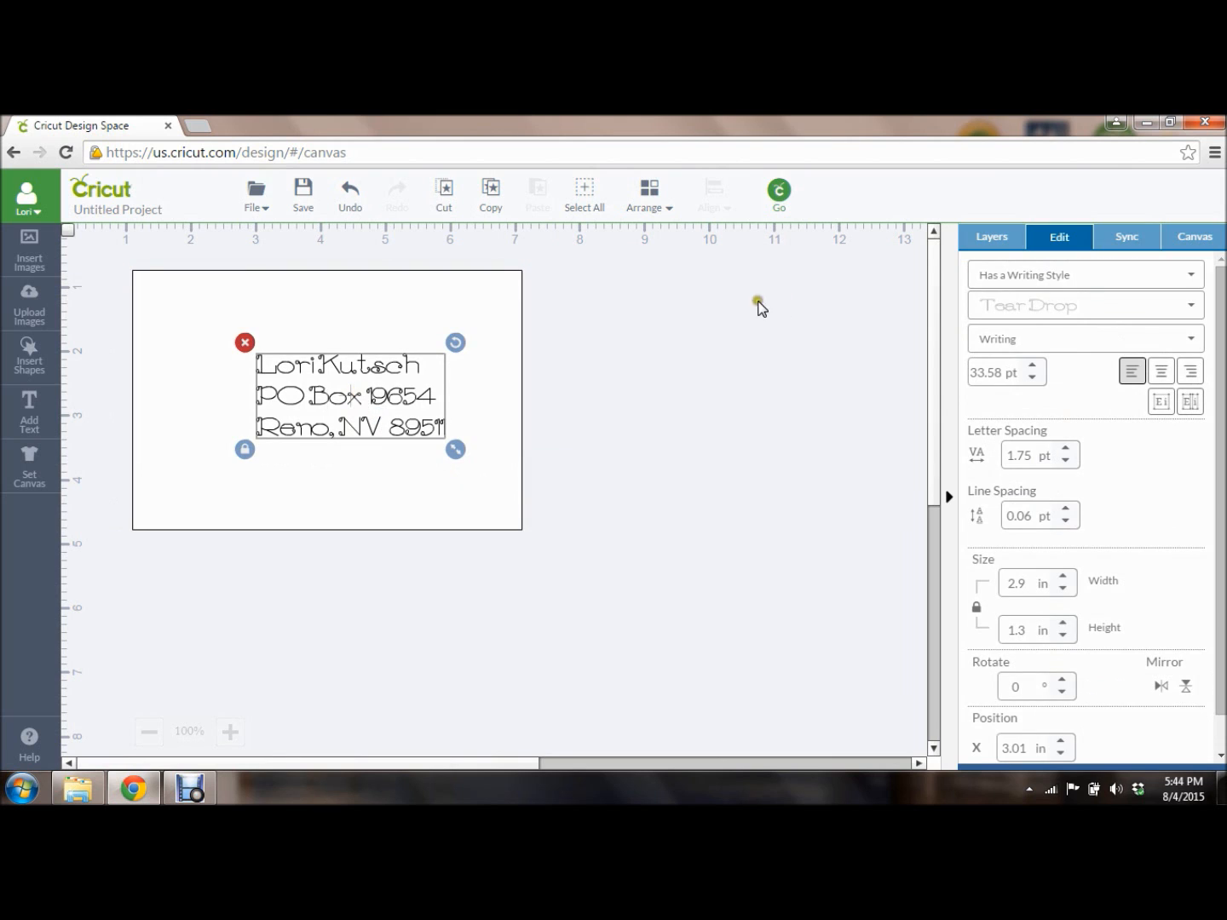
click(986, 238)
click(1008, 409)
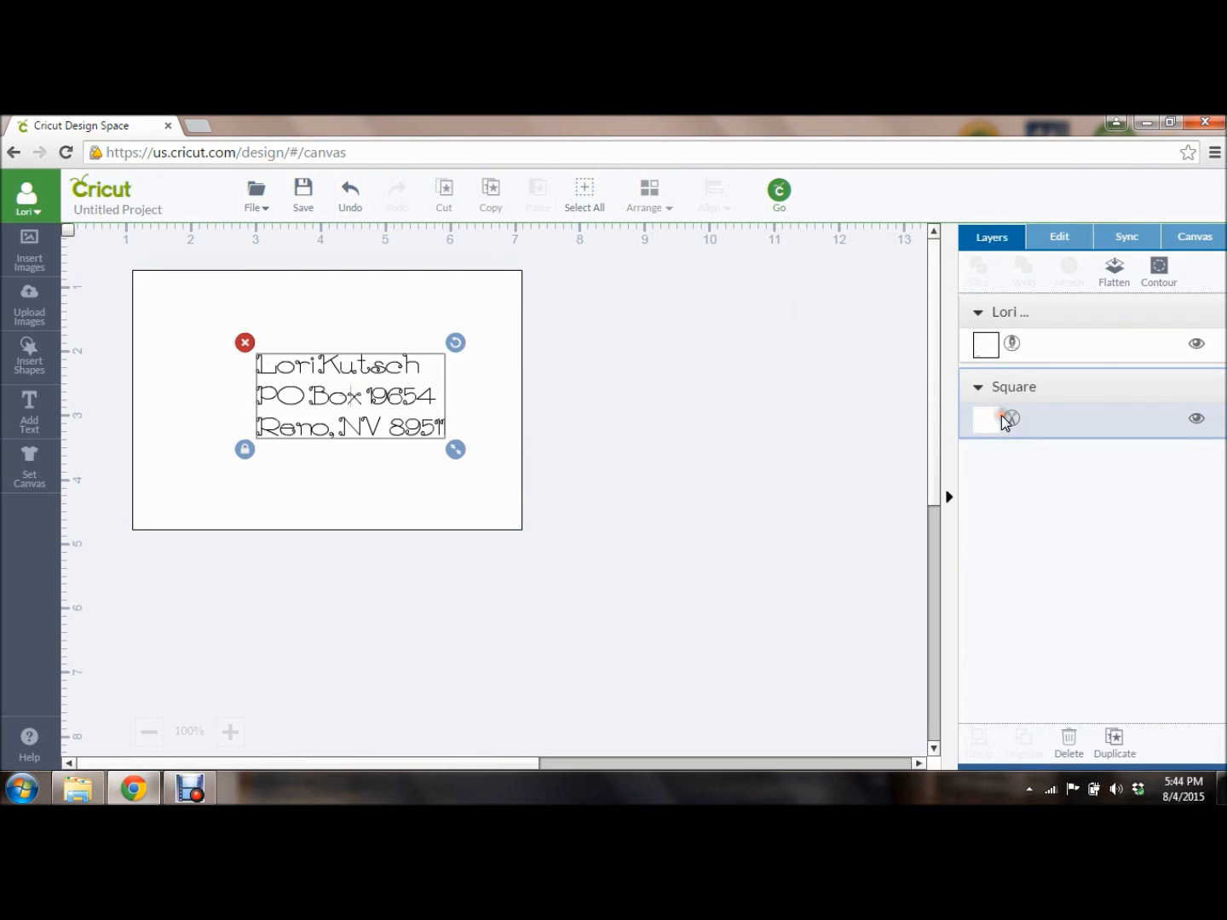
Move the address slightly lower to X 3.14 in and duplicate it.
click(1055, 238)
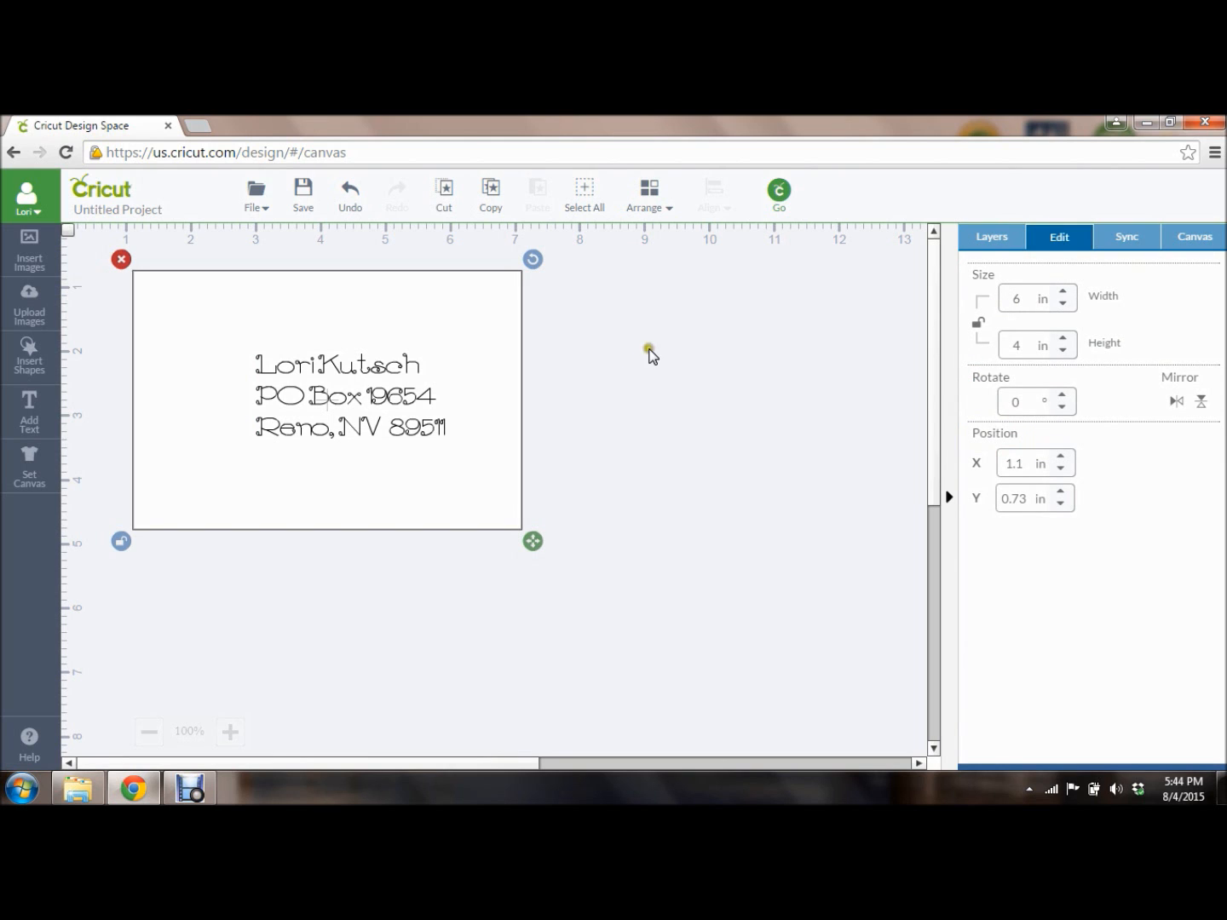
click(383, 390)
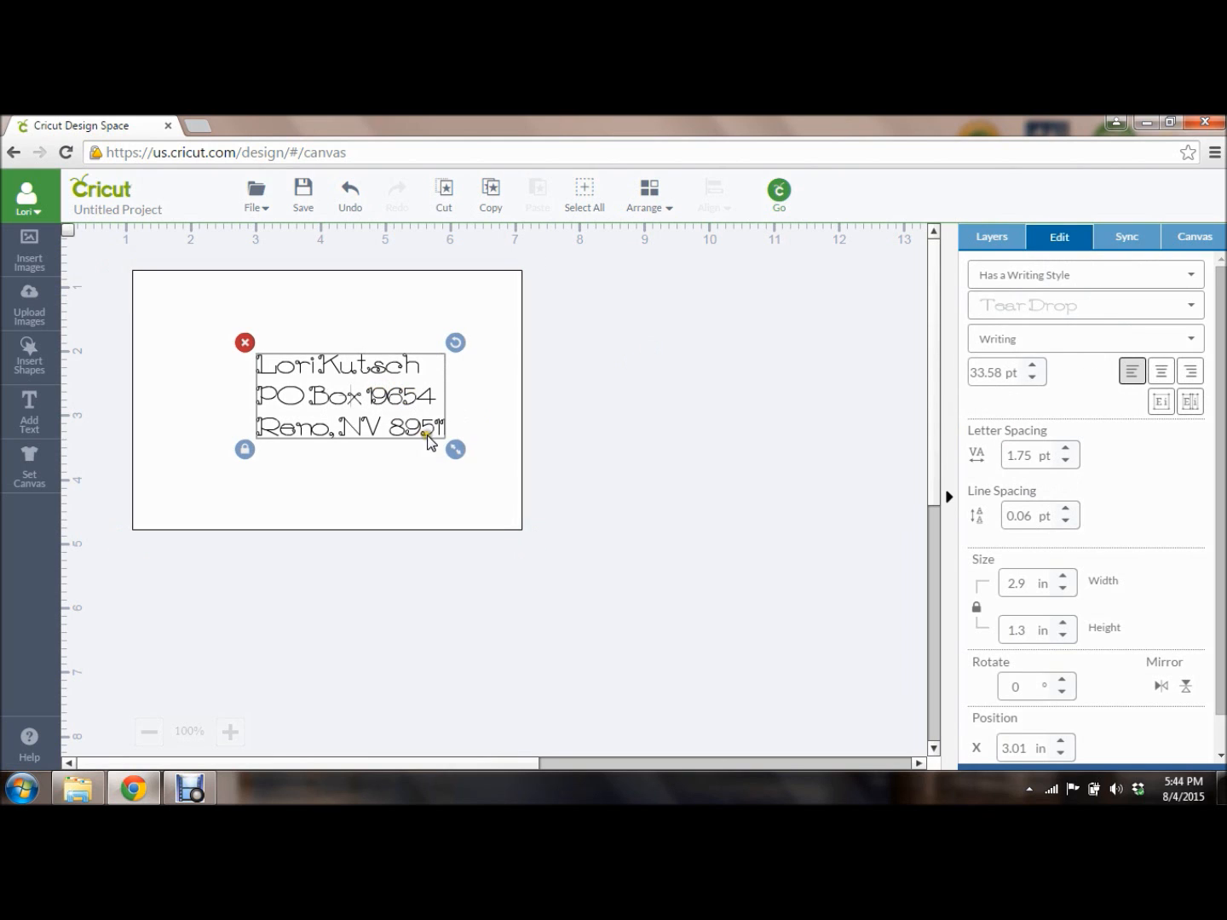
drag(385, 407, 391, 419)
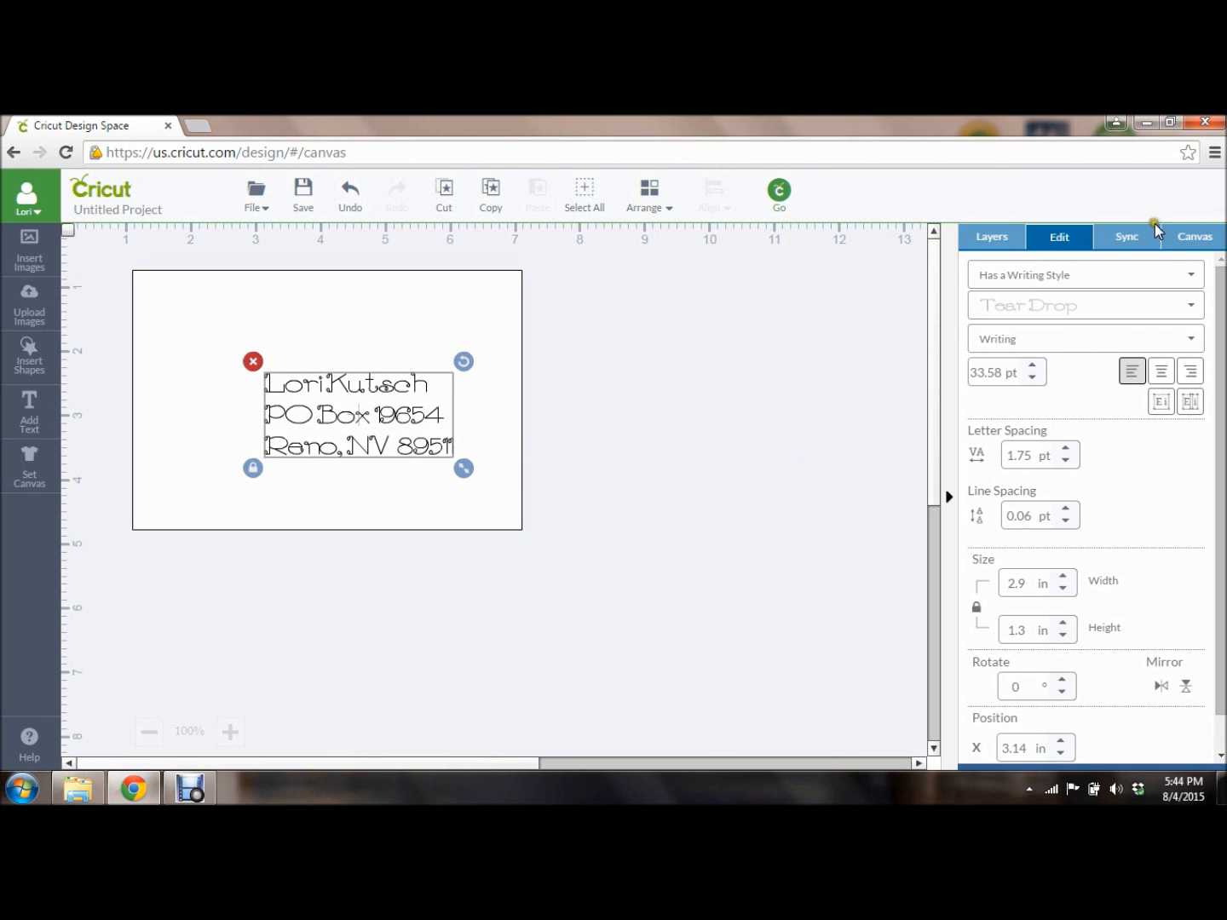
click(993, 242)
click(1115, 741)
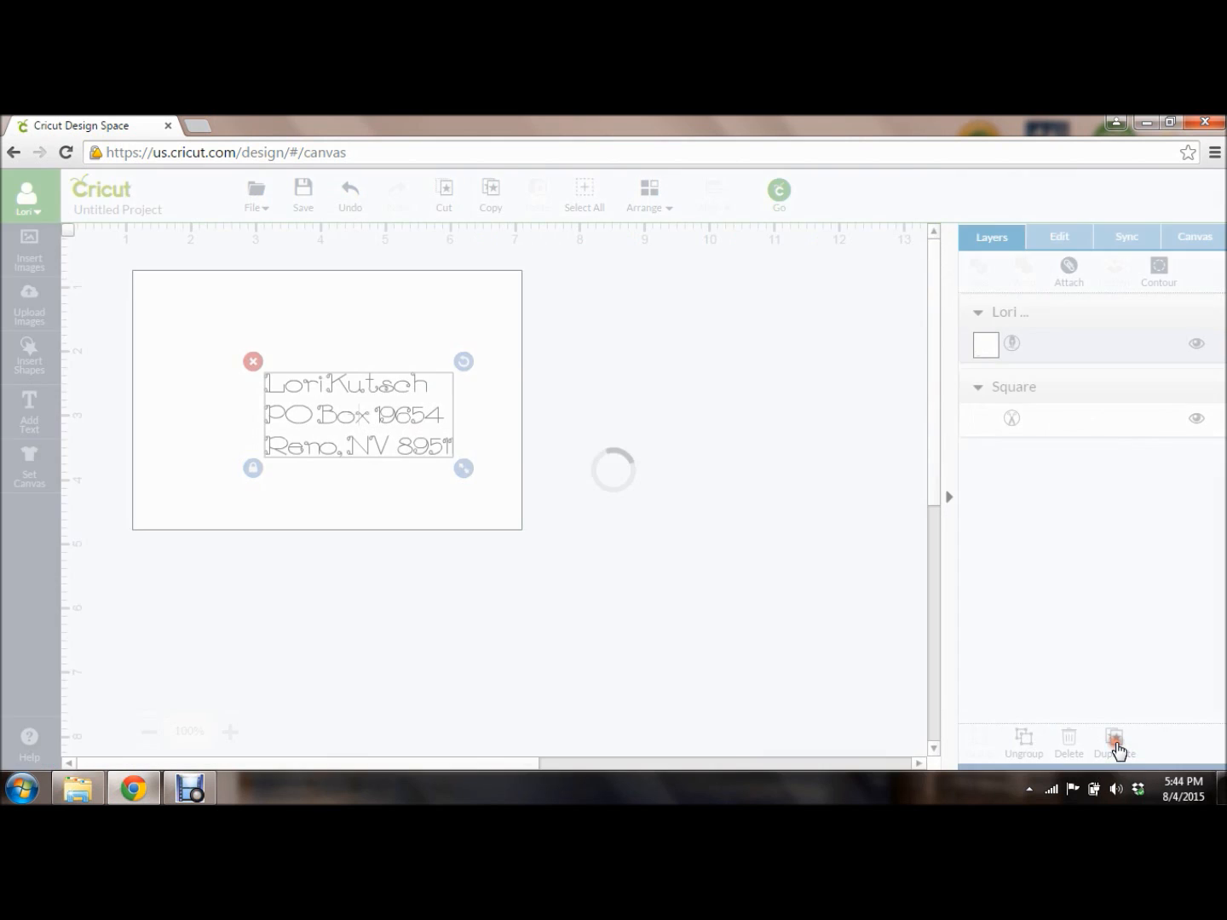
Shrink the copy into the top-left corner and place the large address at X 1.86, Y 1.5.
drag(333, 408, 179, 317)
drag(342, 373, 263, 334)
mouse_move(337, 406)
mouse_down()
mouse_move(323, 405)
mouse_move(338, 411)
mouse_up()
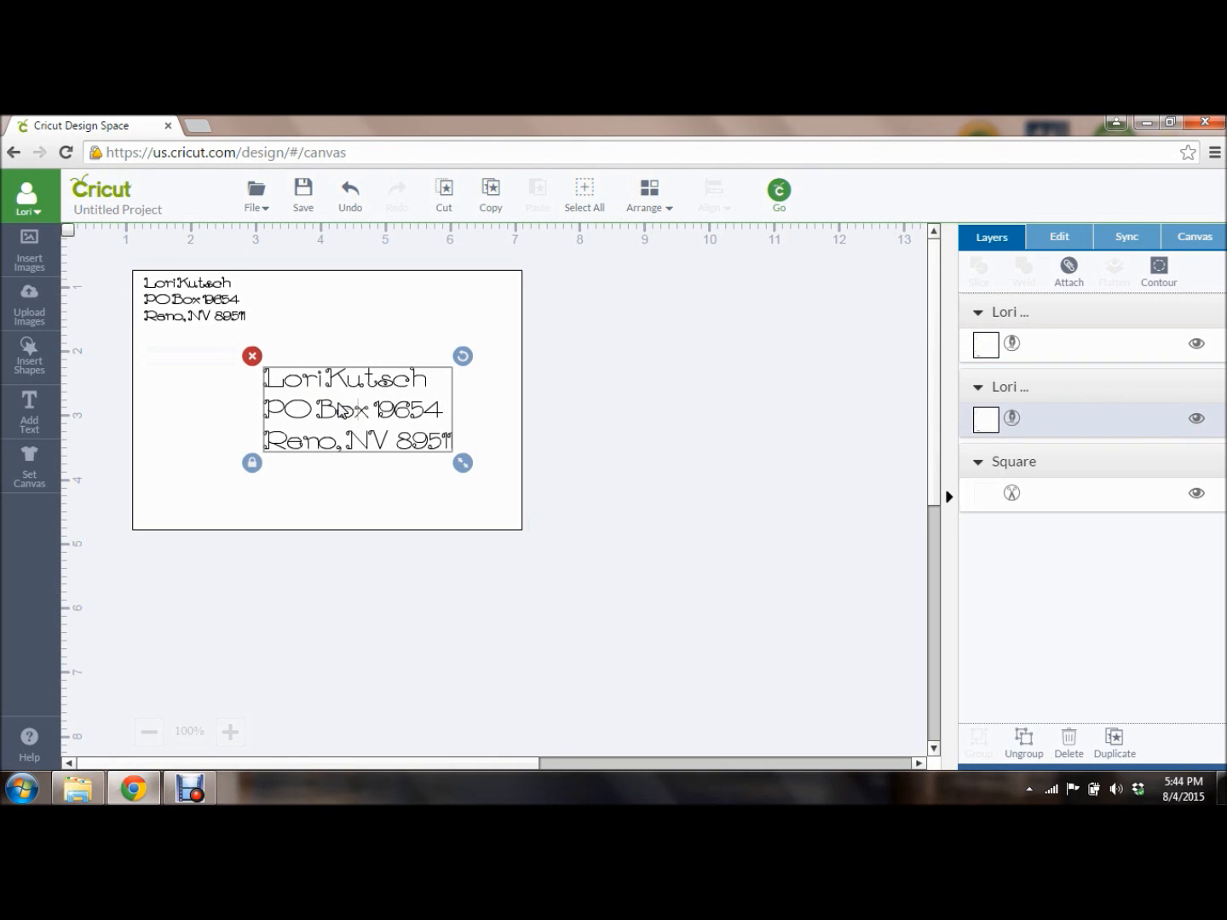
drag(417, 313, 332, 256)
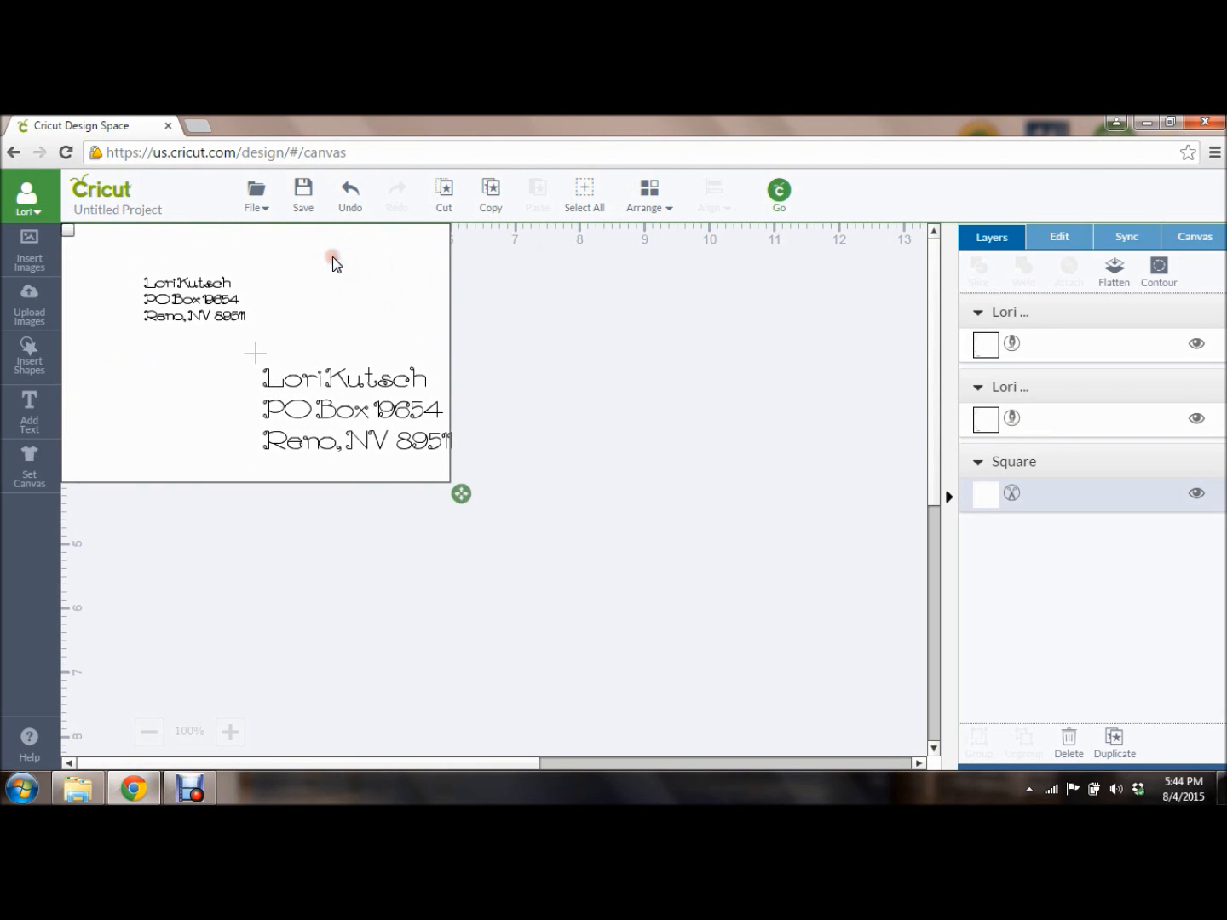
drag(185, 282, 120, 256)
drag(311, 385, 236, 340)
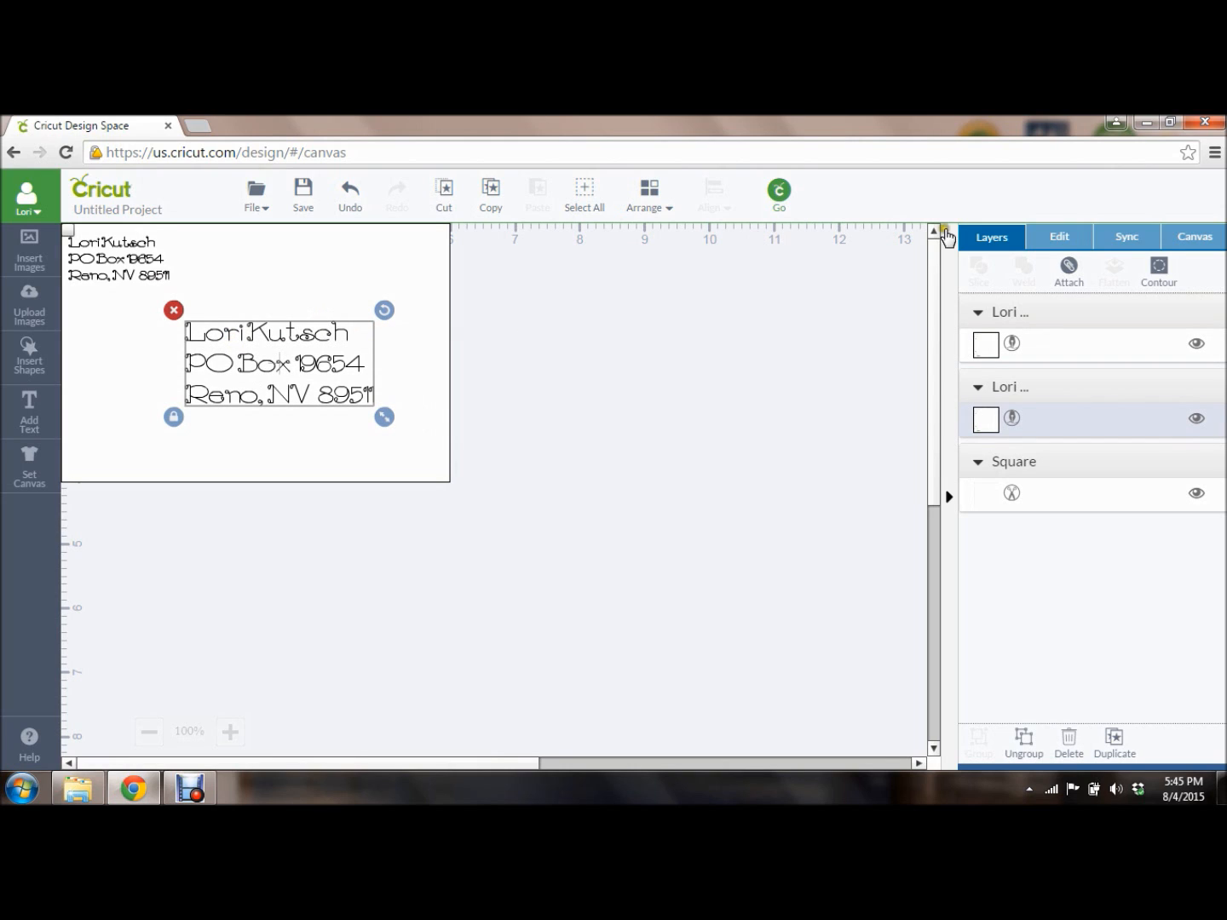
Hide the Square layer, select both addresses, and attach them into one set.
click(997, 242)
click(1196, 488)
click(1196, 494)
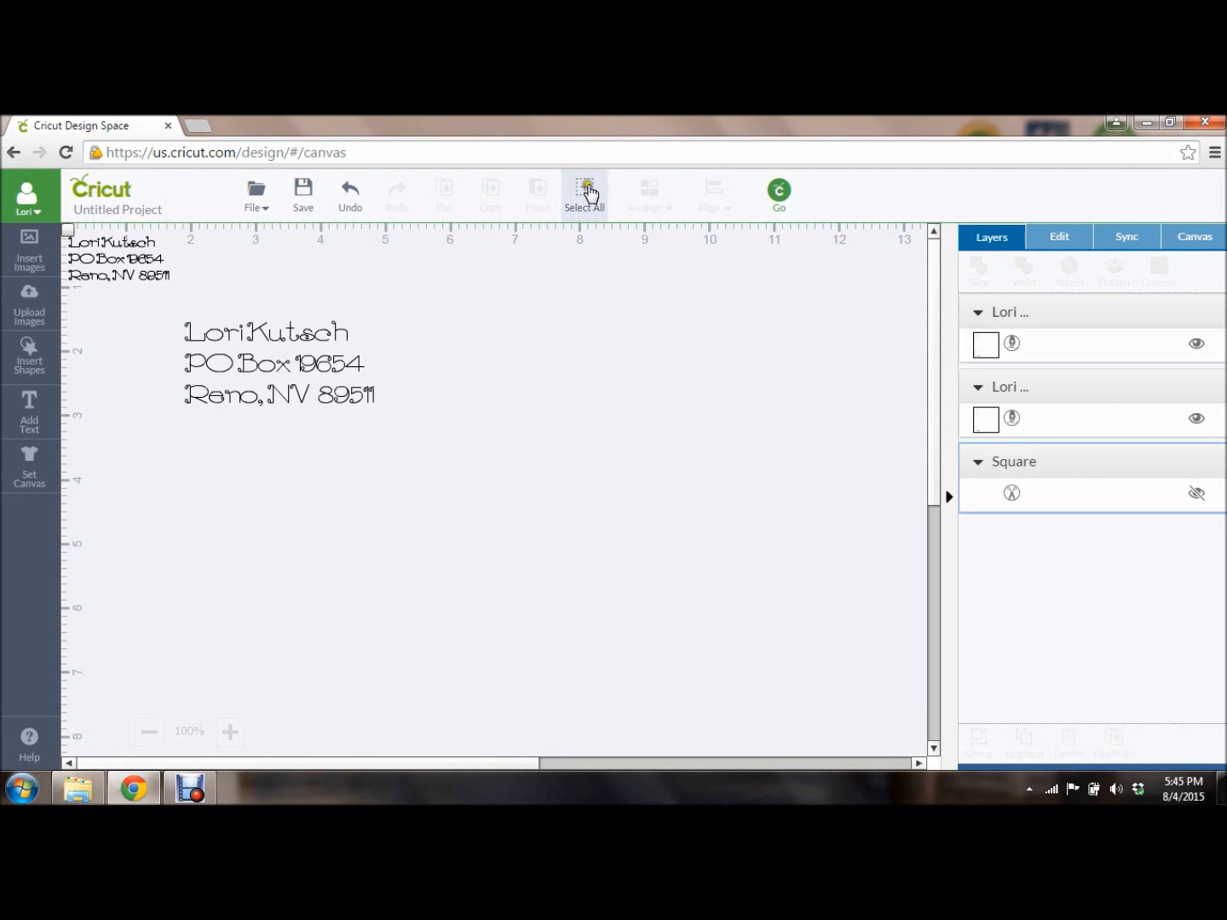
click(585, 189)
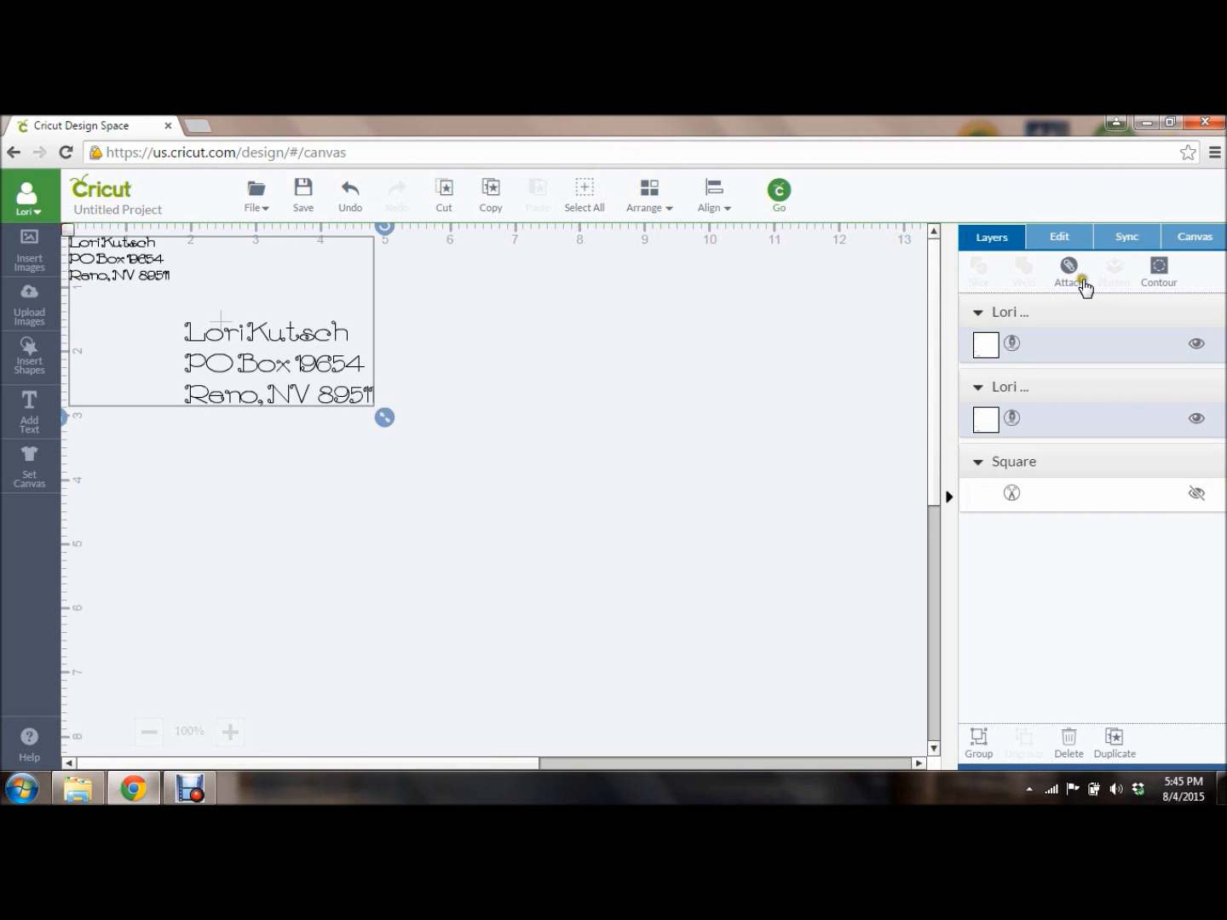
click(1072, 274)
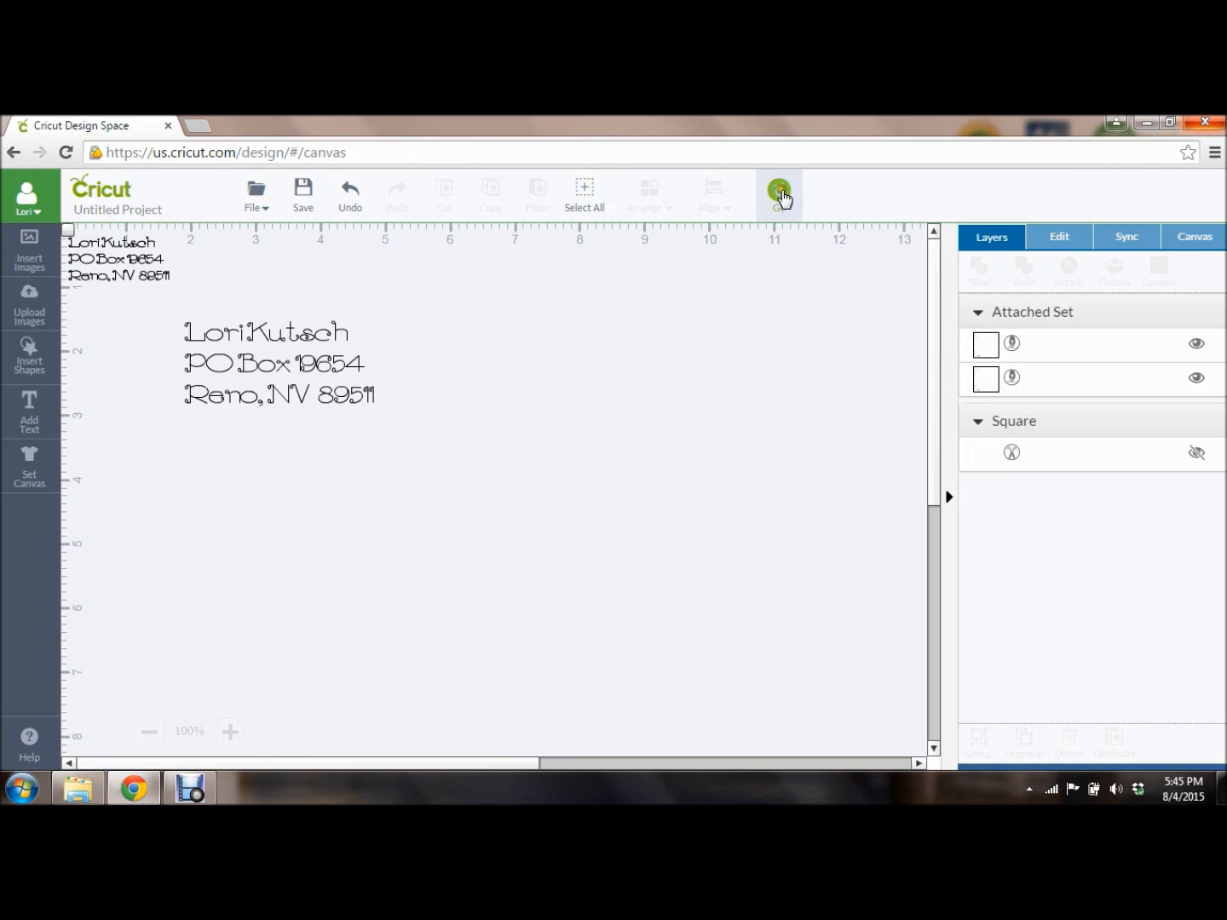
Send the attached address set on to the mat preview with Go.
click(779, 192)
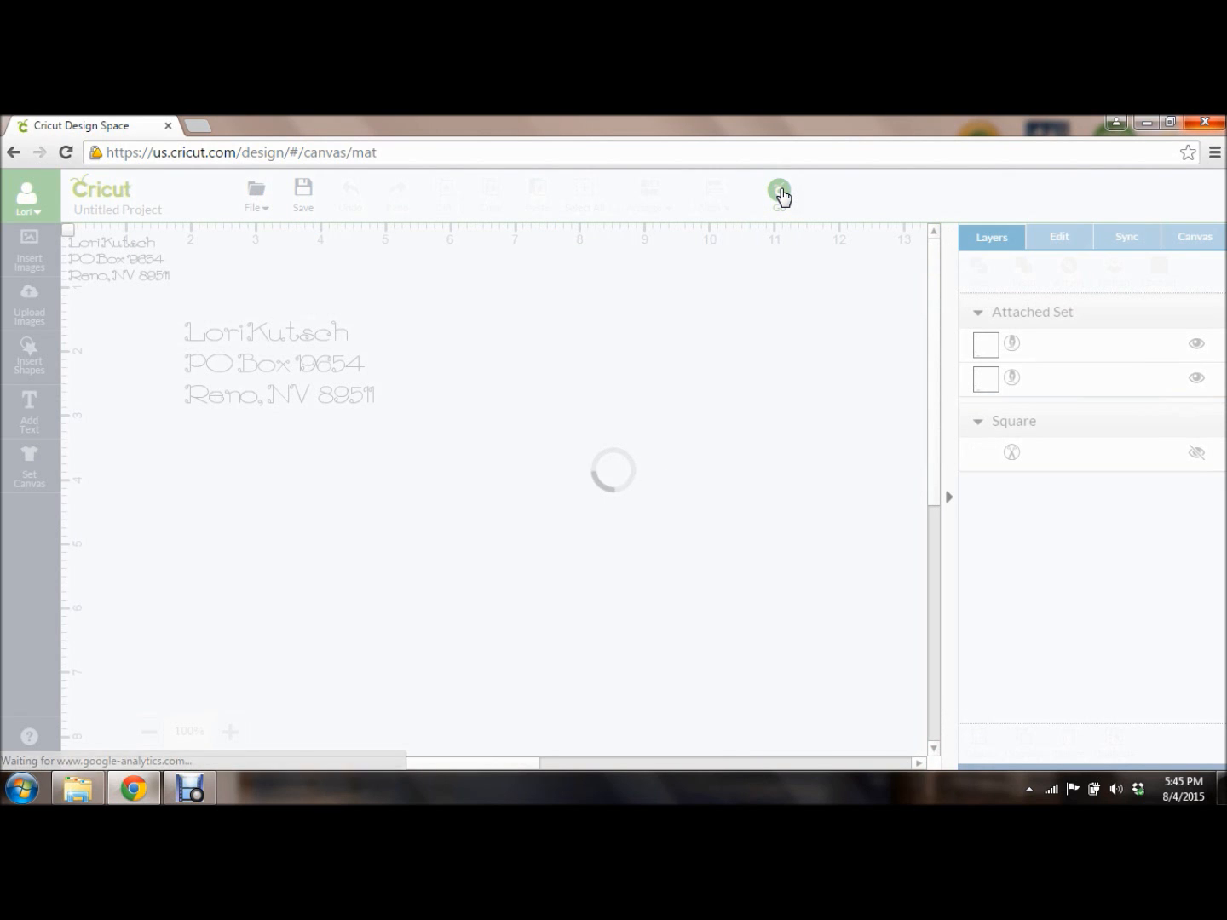